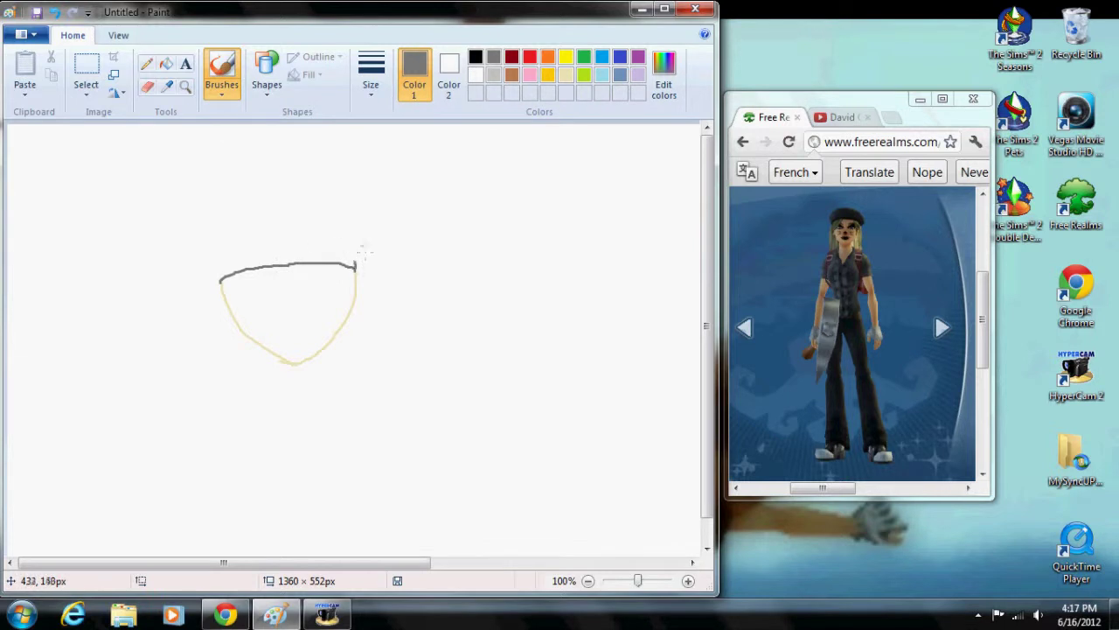
Draw the beret's outline above the face in dark gray, with its tip overhanging one side
mouse_move(359, 261)
mouse_down()
mouse_move(310, 213)
mouse_move(216, 266)
mouse_up()
click(147, 86)
click(222, 75)
drag(354, 262, 372, 254)
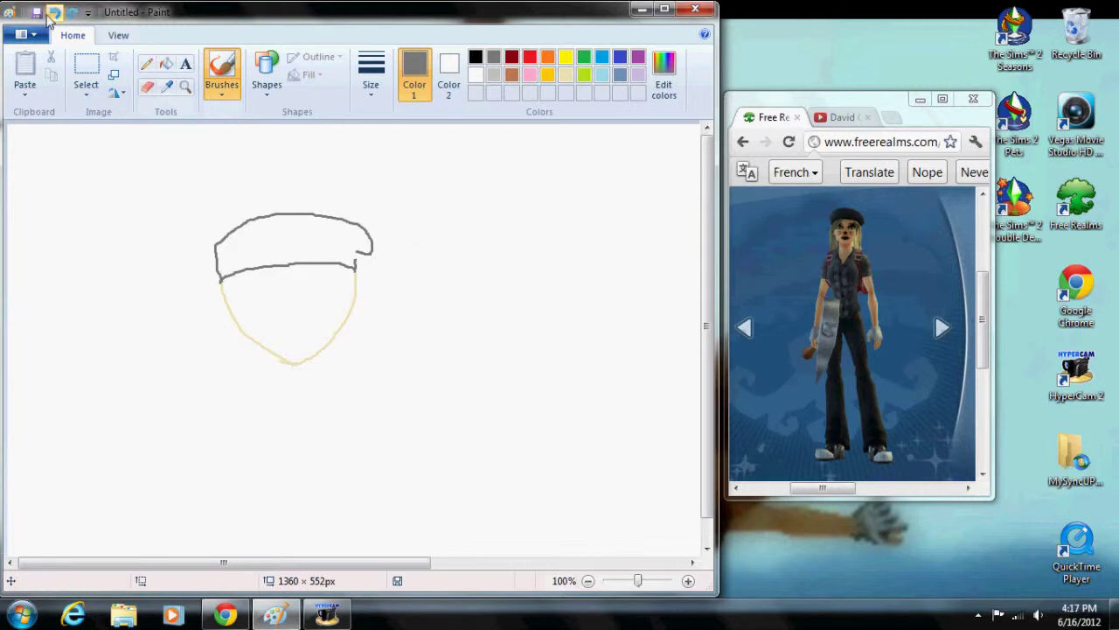
Fill the beret with dark gray and brush over the white gaps along its outline
click(166, 64)
click(324, 241)
click(642, 580)
click(692, 562)
scroll(722, 262, down, 2)
click(222, 74)
click(371, 75)
click(393, 180)
drag(489, 300, 500, 237)
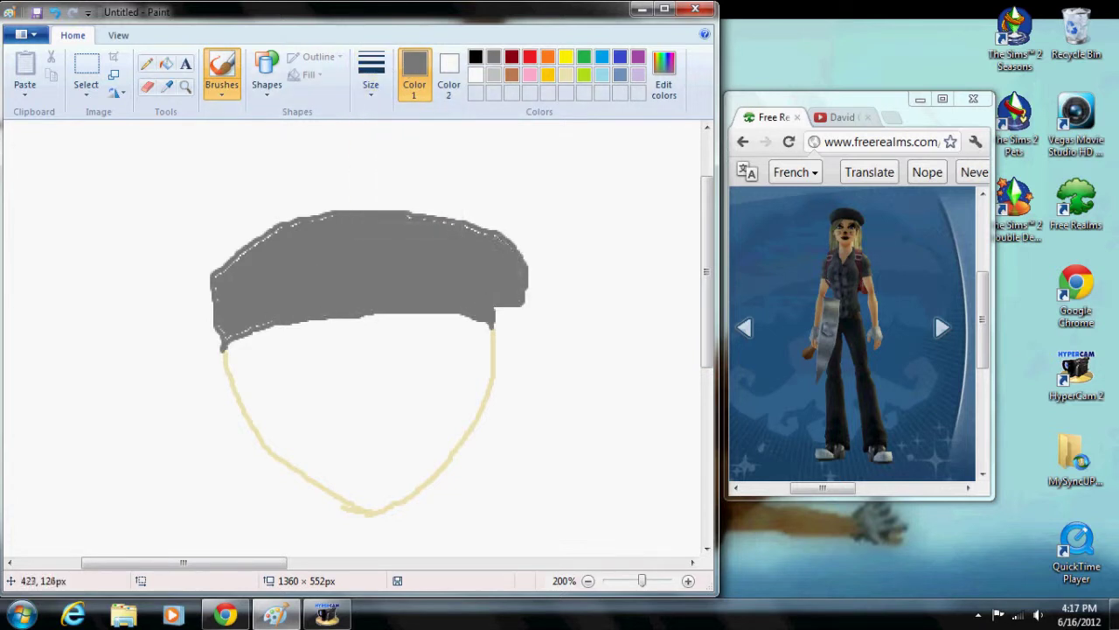
drag(371, 210, 208, 262)
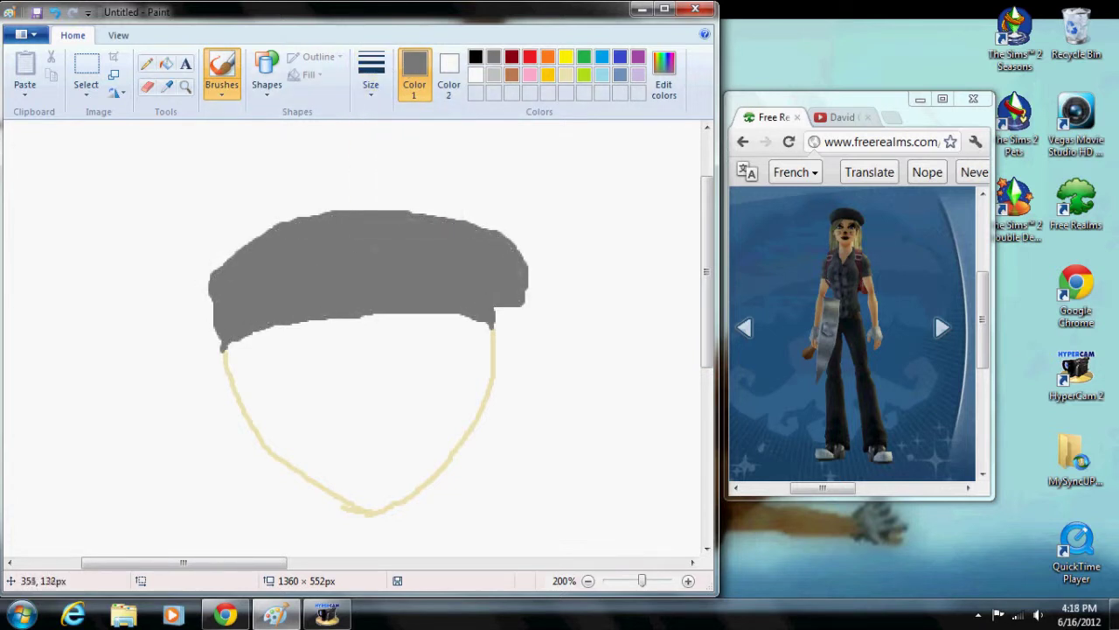
drag(502, 307, 520, 311)
drag(519, 312, 527, 272)
click(54, 13)
click(54, 13)
click(55, 13)
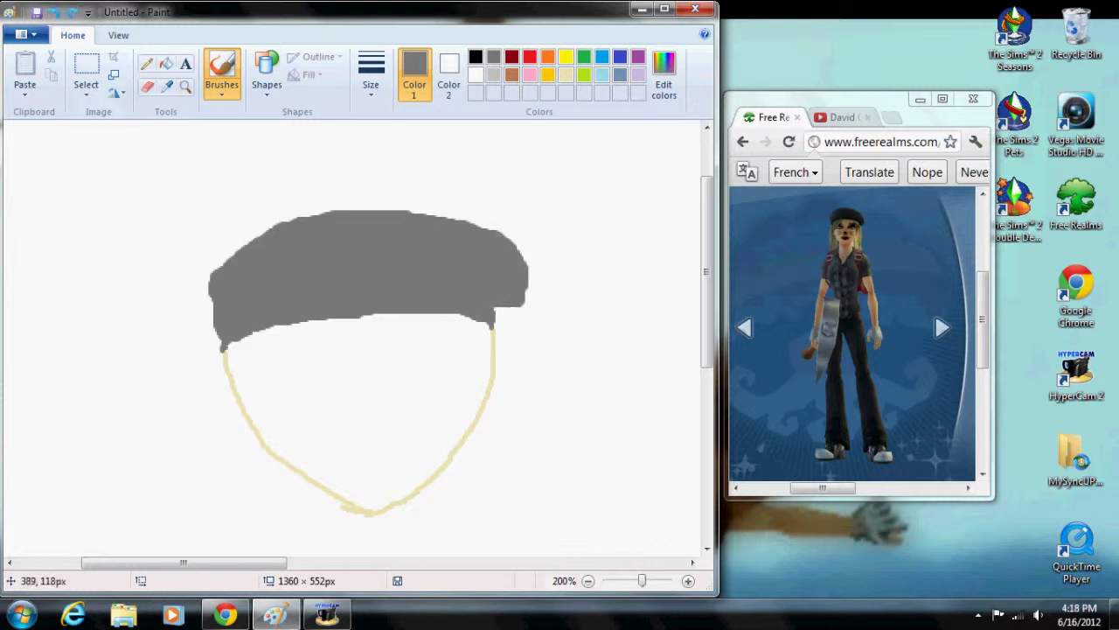
Fill the face below the beret with the light tan skin colour
click(566, 74)
click(166, 63)
click(336, 414)
drag(706, 267, 706, 289)
click(221, 74)
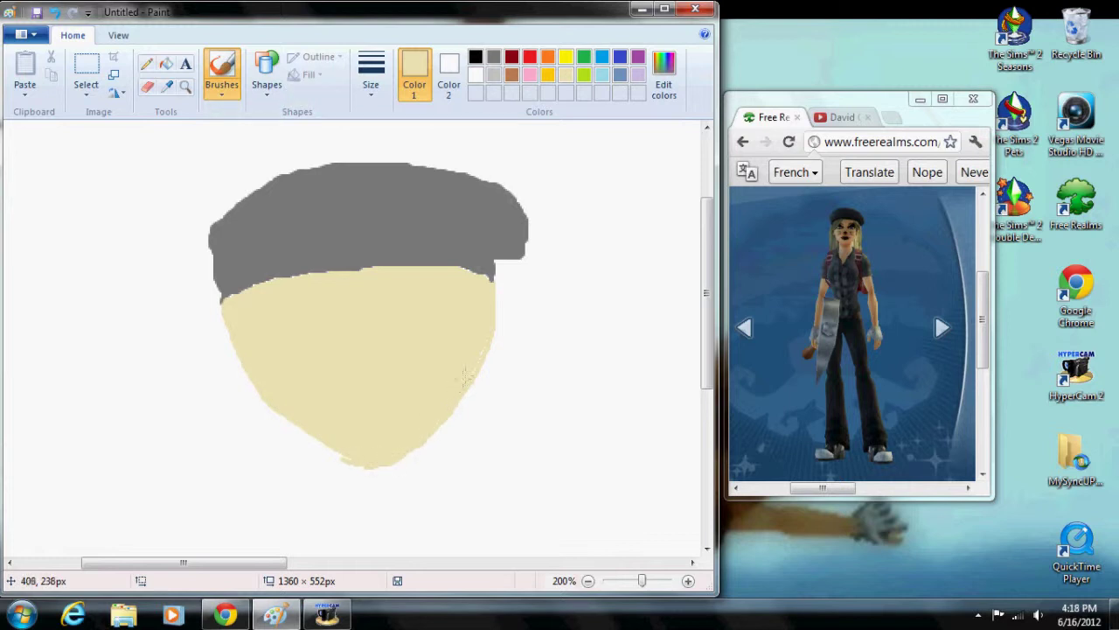
Touch up the face's edge in light tan and the beret's lower edge in dark gray
mouse_move(484, 278)
mouse_down()
mouse_move(340, 273)
mouse_move(225, 298)
mouse_move(369, 262)
mouse_move(451, 258)
mouse_move(498, 273)
mouse_up()
click(493, 56)
drag(221, 293, 298, 276)
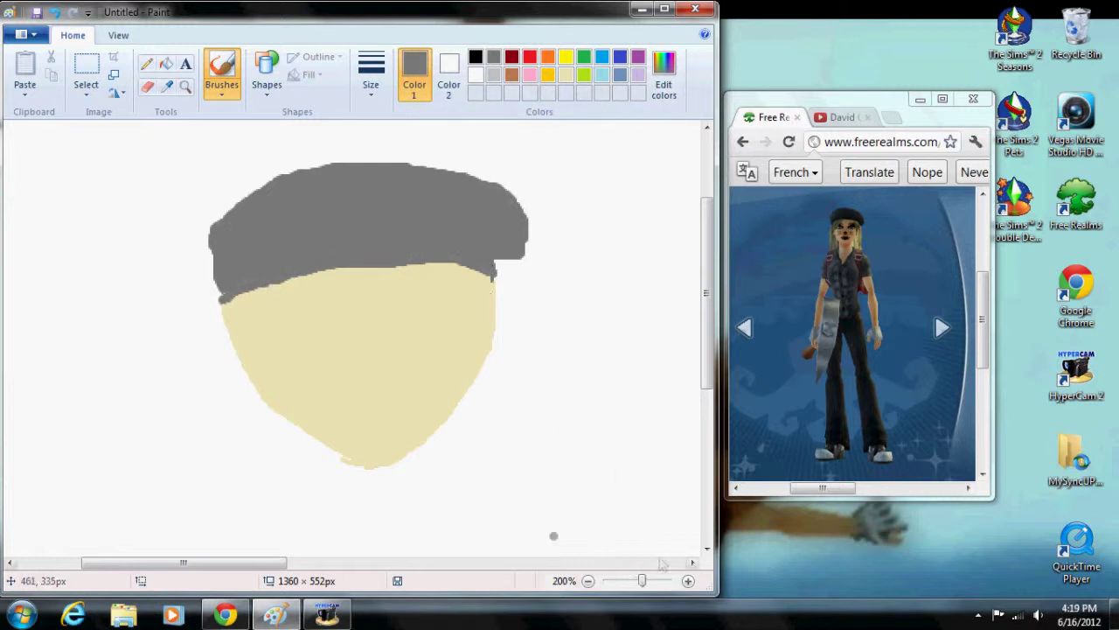
Draw the two sides of the neck below the chin in light tan, flaring outwards at the base
drag(642, 580, 638, 580)
drag(346, 562, 251, 570)
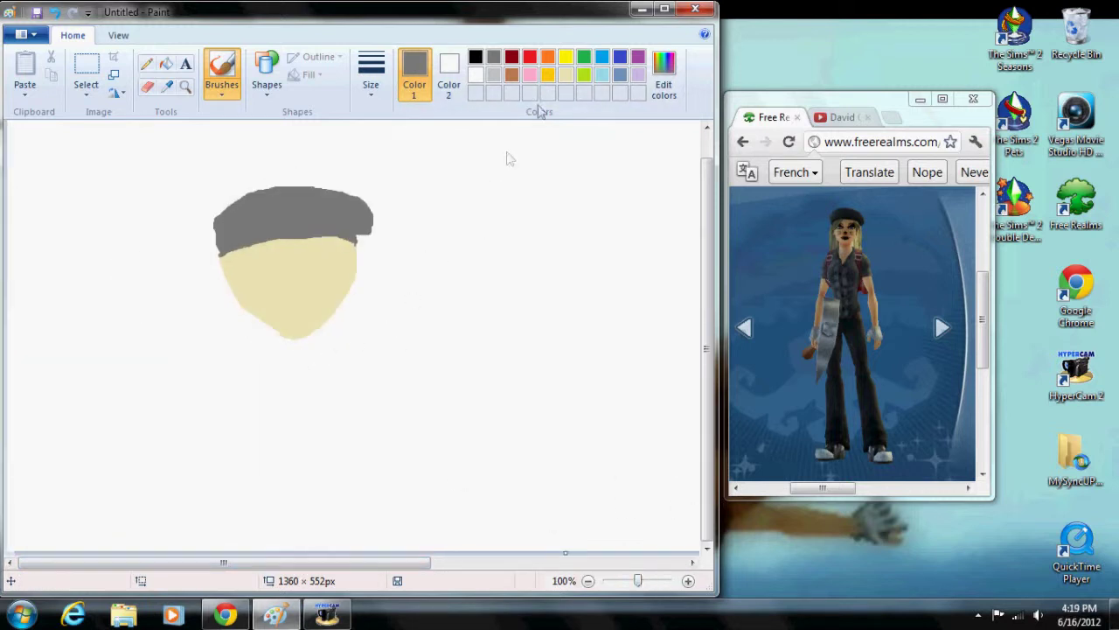
click(566, 74)
click(370, 79)
click(378, 122)
click(689, 580)
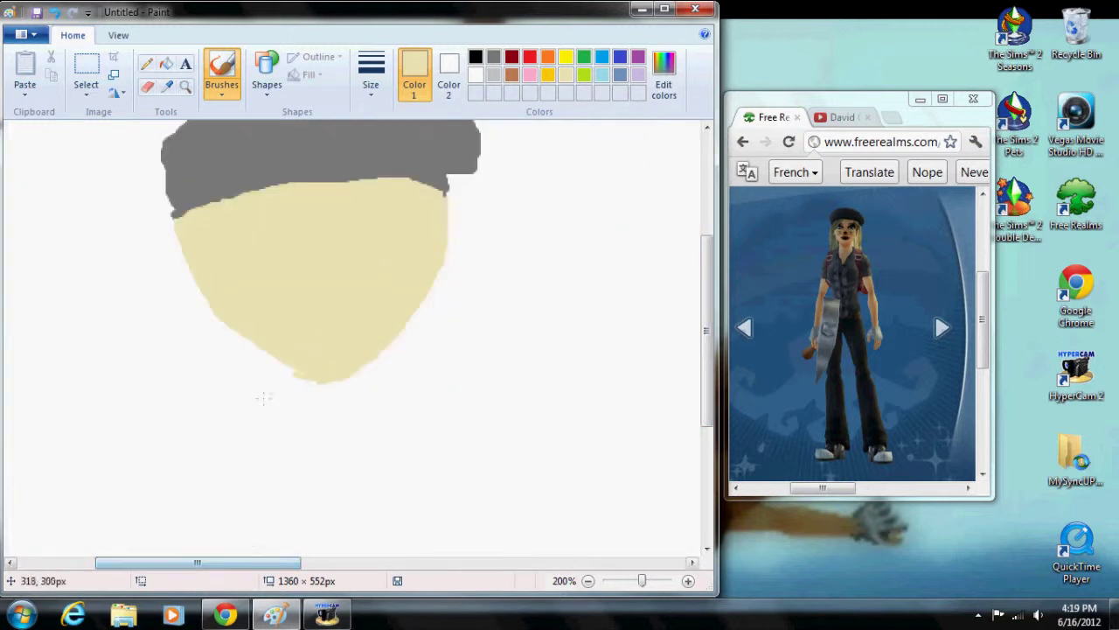
drag(301, 378, 297, 404)
drag(358, 382, 376, 417)
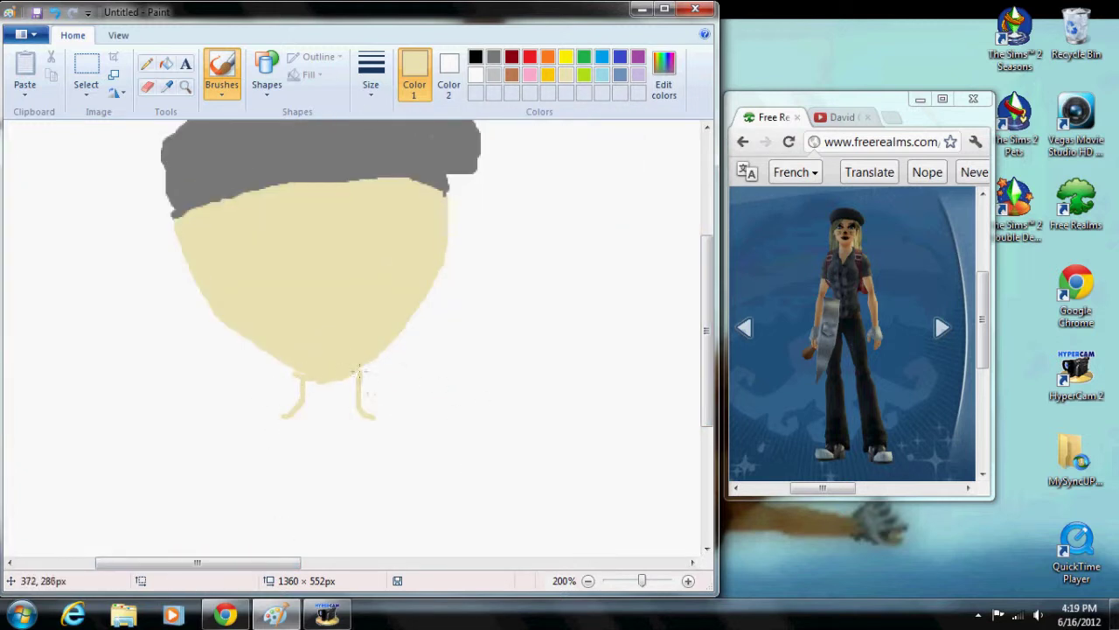
click(476, 56)
click(371, 84)
click(371, 85)
click(371, 85)
click(379, 122)
click(664, 77)
click(212, 215)
click(534, 233)
key(Escape)
click(624, 267)
click(55, 12)
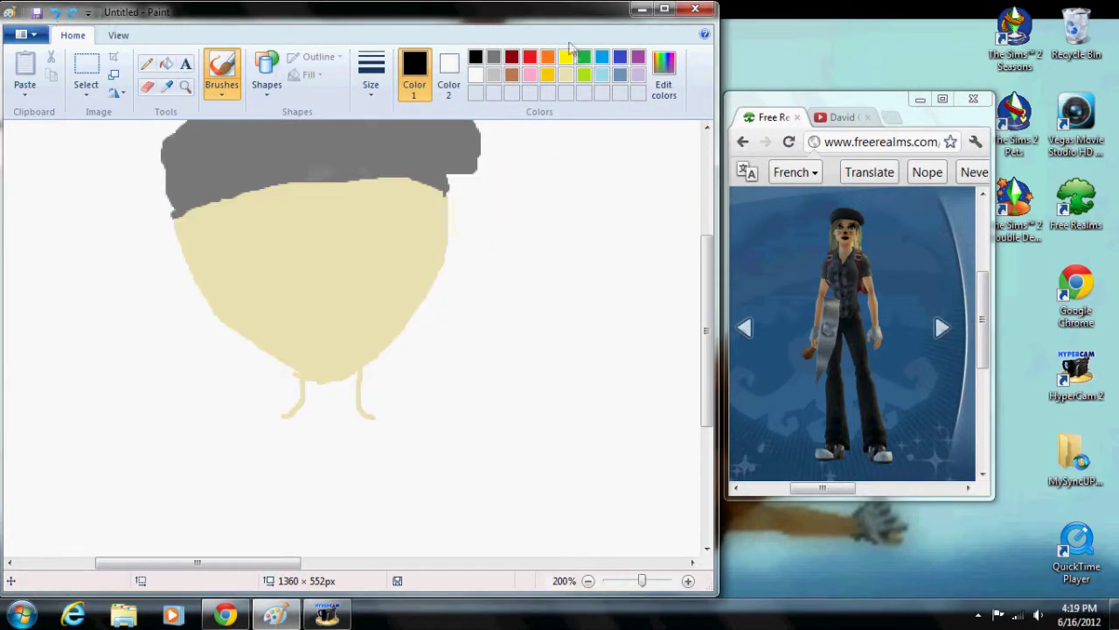
click(565, 56)
click(665, 75)
click(213, 214)
key(Return)
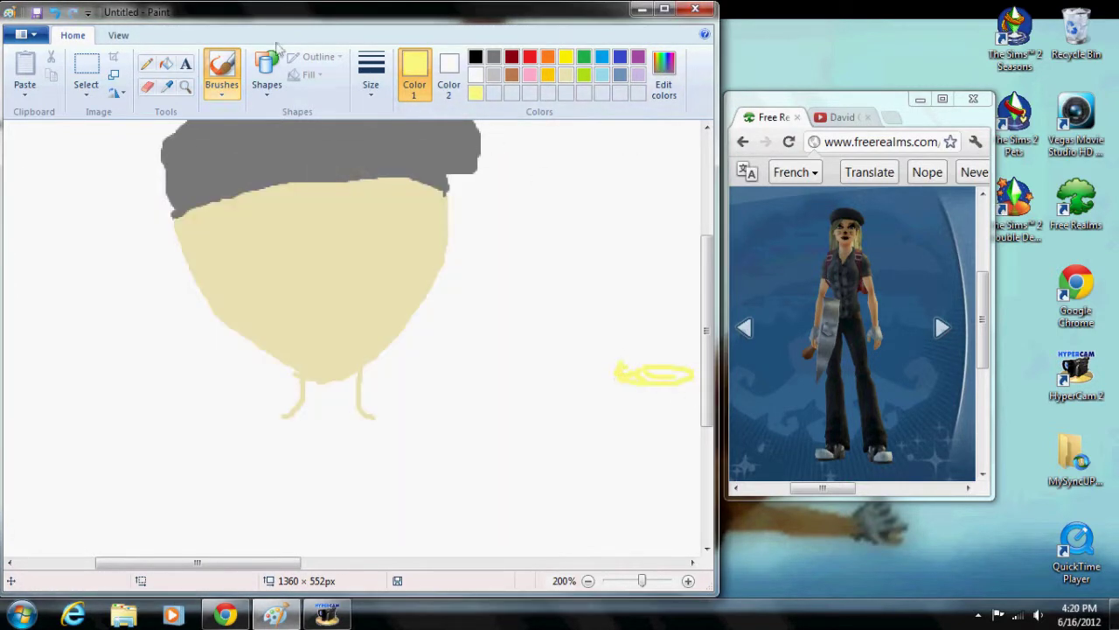
Define a blond custom colour with red 242, green 227 and blue 140 for the hair
click(665, 77)
click(212, 230)
drag(535, 268, 535, 231)
click(376, 199)
click(385, 208)
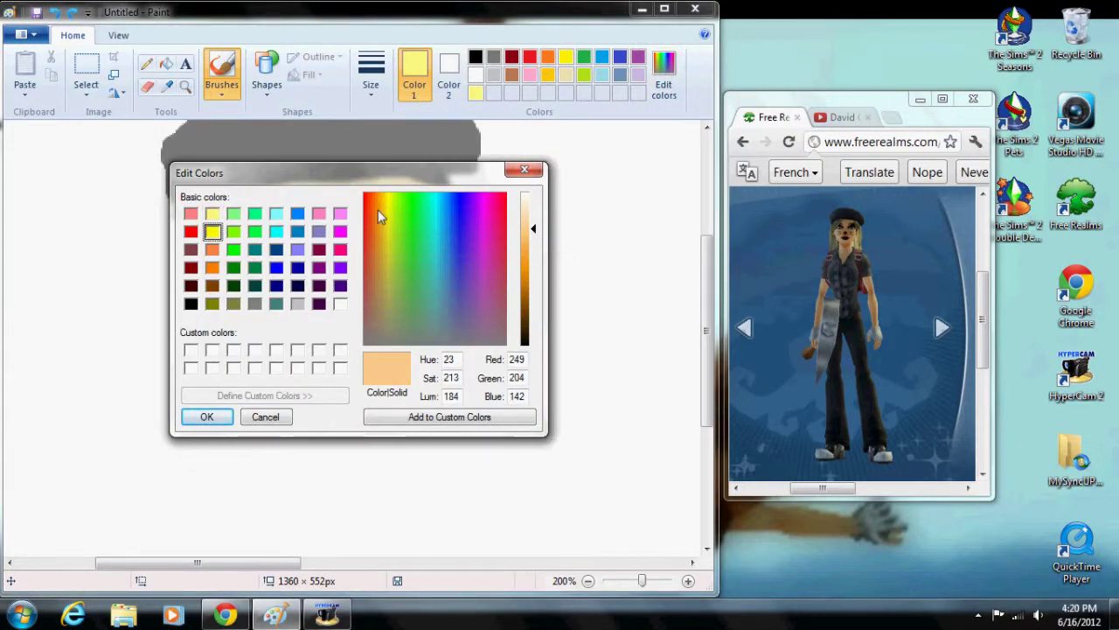
mouse_move(533, 229)
mouse_down()
mouse_move(532, 219)
mouse_move(532, 237)
mouse_up()
click(190, 250)
click(397, 280)
click(385, 223)
drag(533, 286, 533, 229)
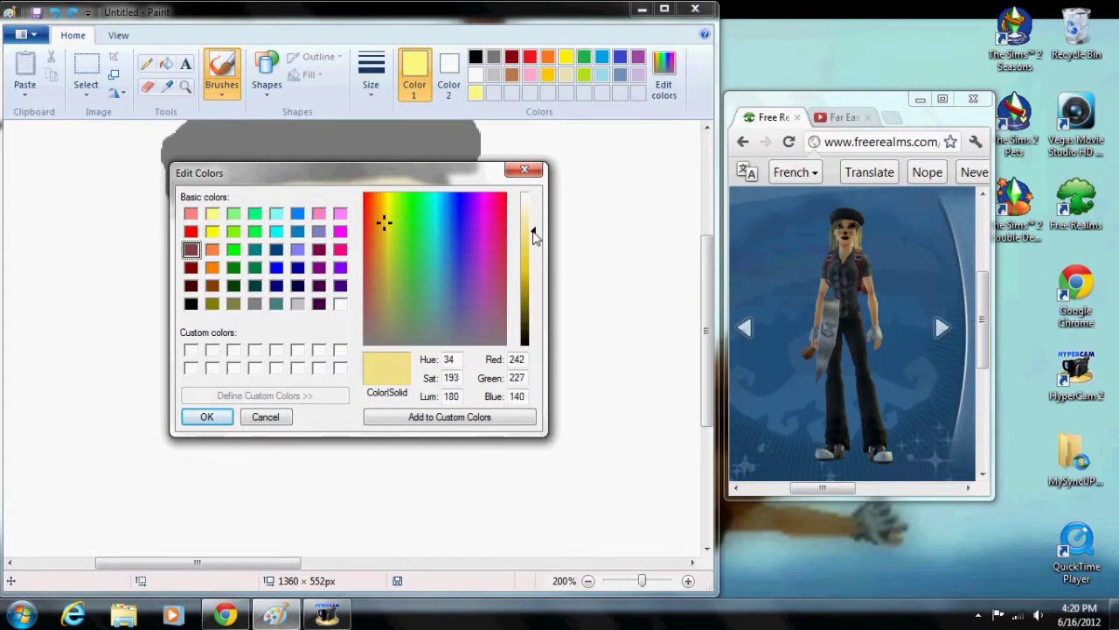
key(Return)
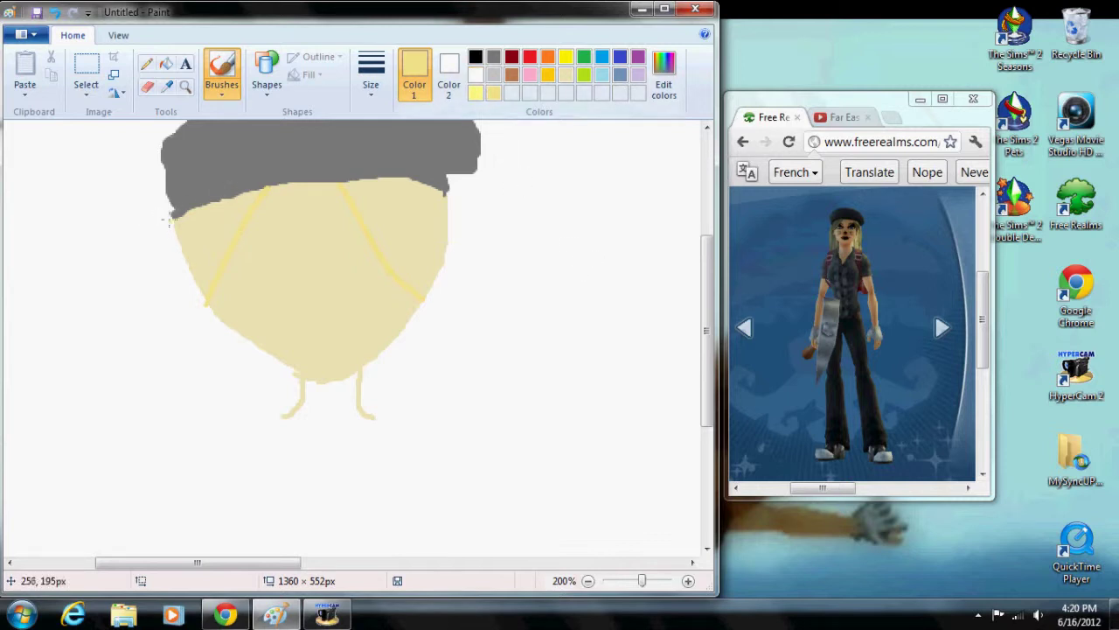
Outline a hair section on each side of the face in the blond colour and fill both
drag(177, 236, 206, 301)
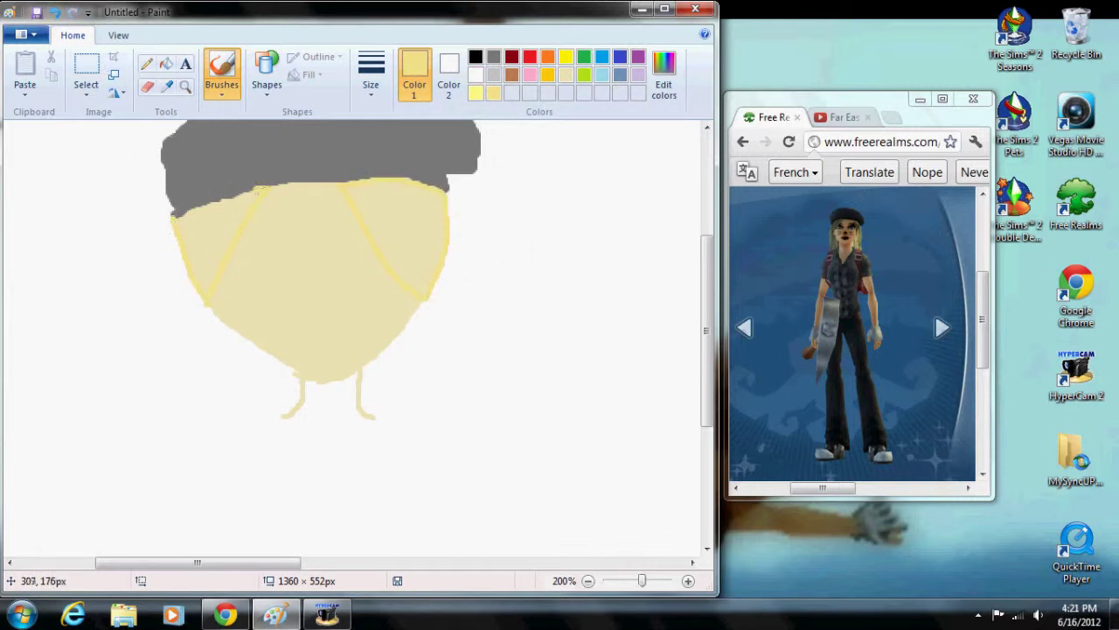
click(167, 63)
click(211, 197)
click(414, 217)
Brush over the unfilled gaps along the edges of both hair sections in blond
drag(640, 580, 651, 580)
drag(123, 563, 175, 564)
drag(706, 278, 706, 294)
click(222, 72)
click(371, 74)
click(409, 185)
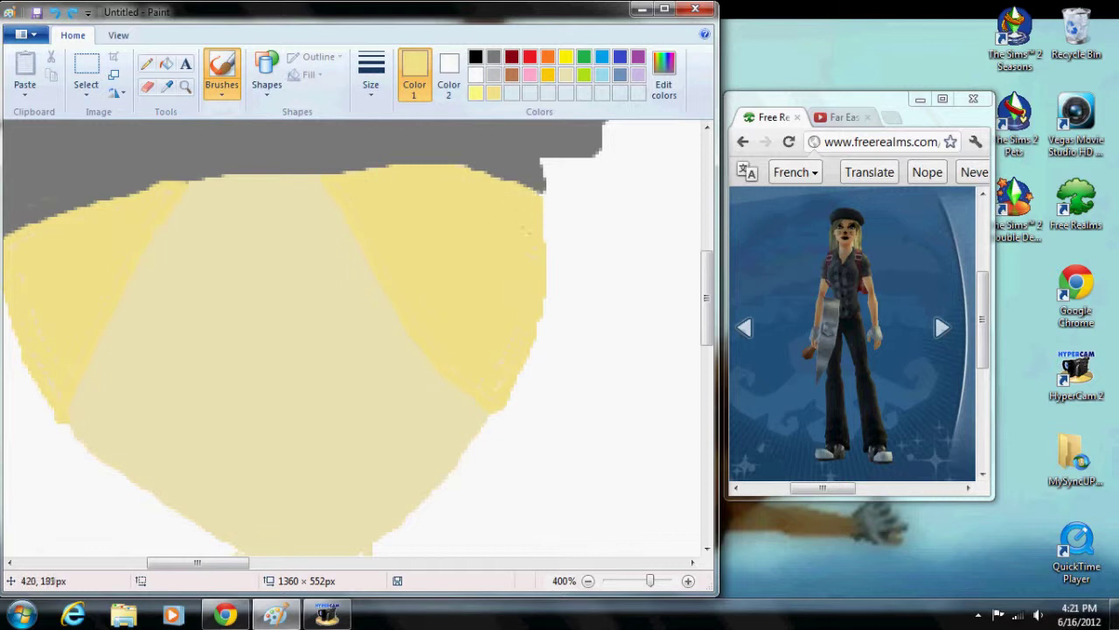
click(370, 74)
click(362, 219)
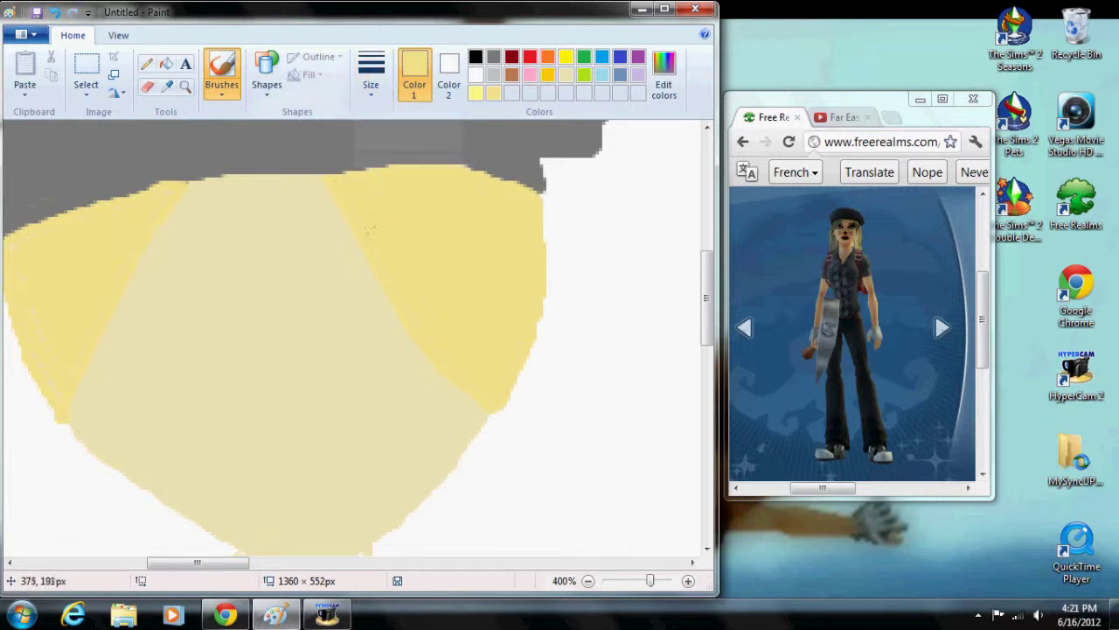
click(622, 252)
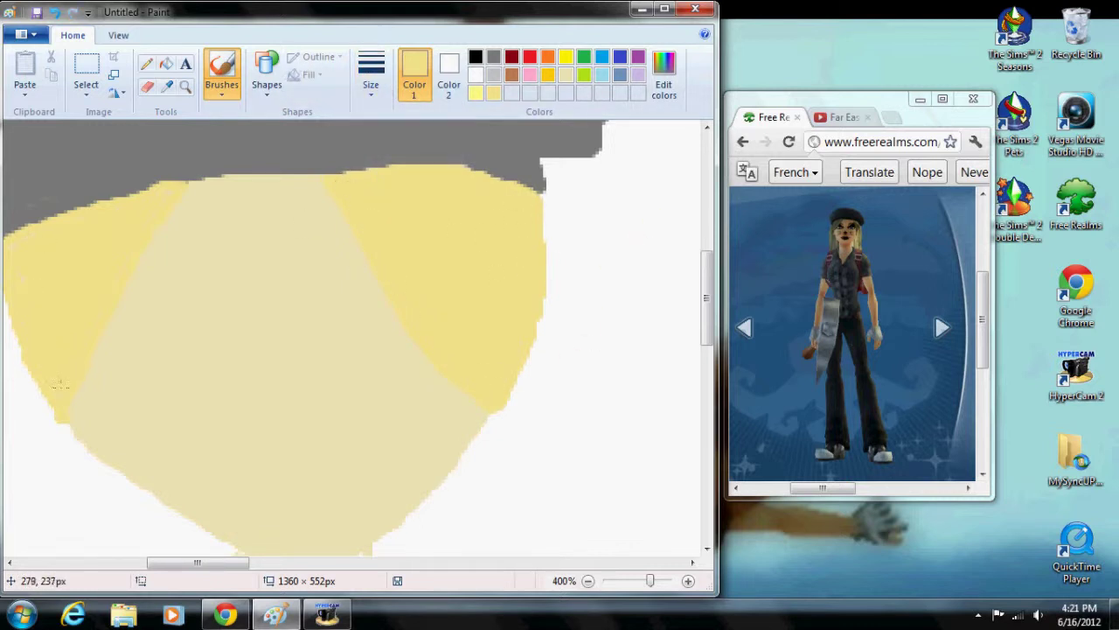
scroll(77, 331, left, 2)
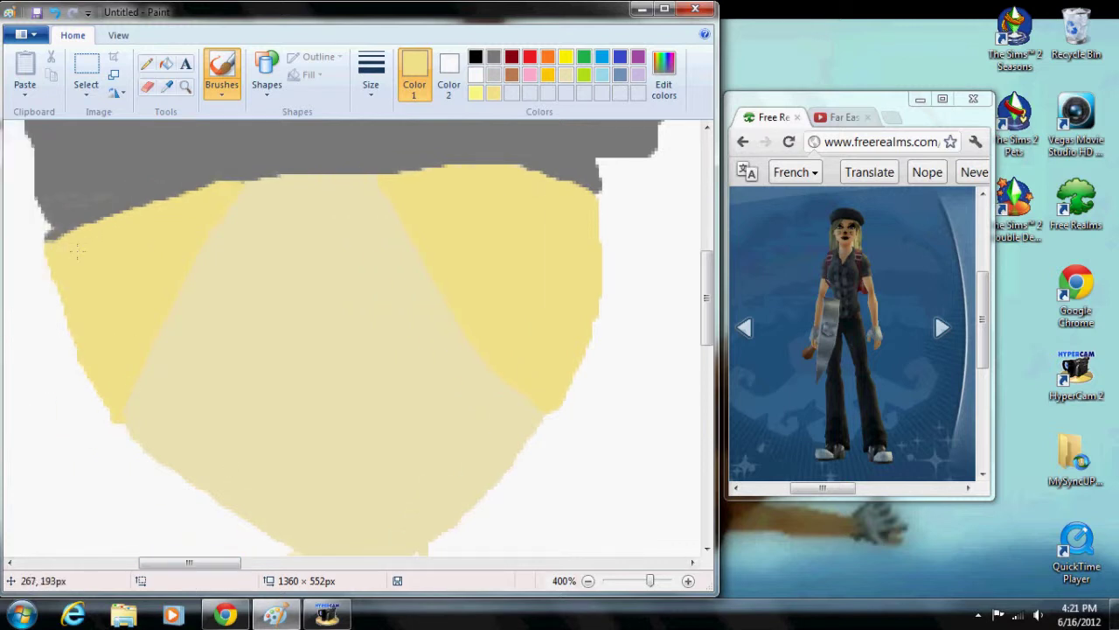
drag(650, 581, 638, 581)
drag(376, 563, 100, 535)
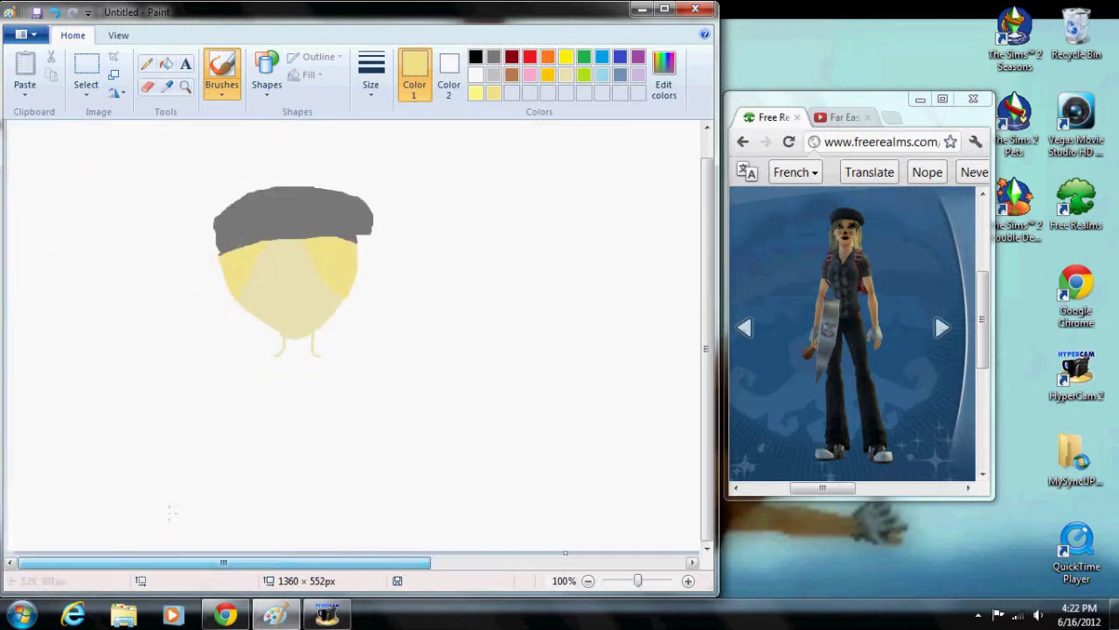
drag(296, 561, 301, 562)
drag(637, 580, 642, 579)
drag(152, 562, 220, 564)
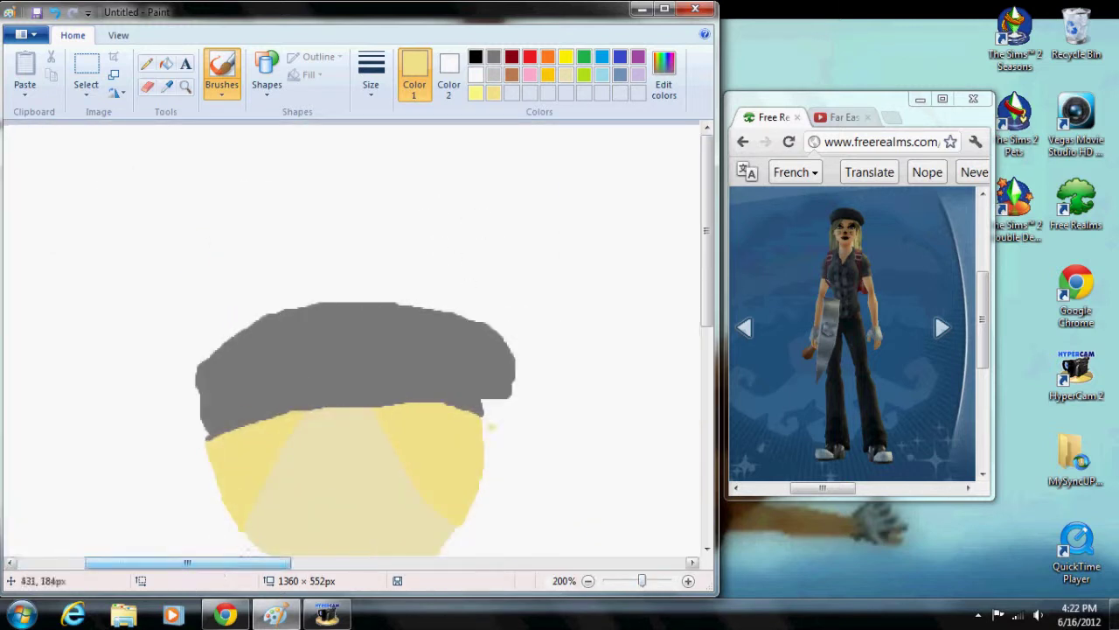
drag(707, 193, 707, 272)
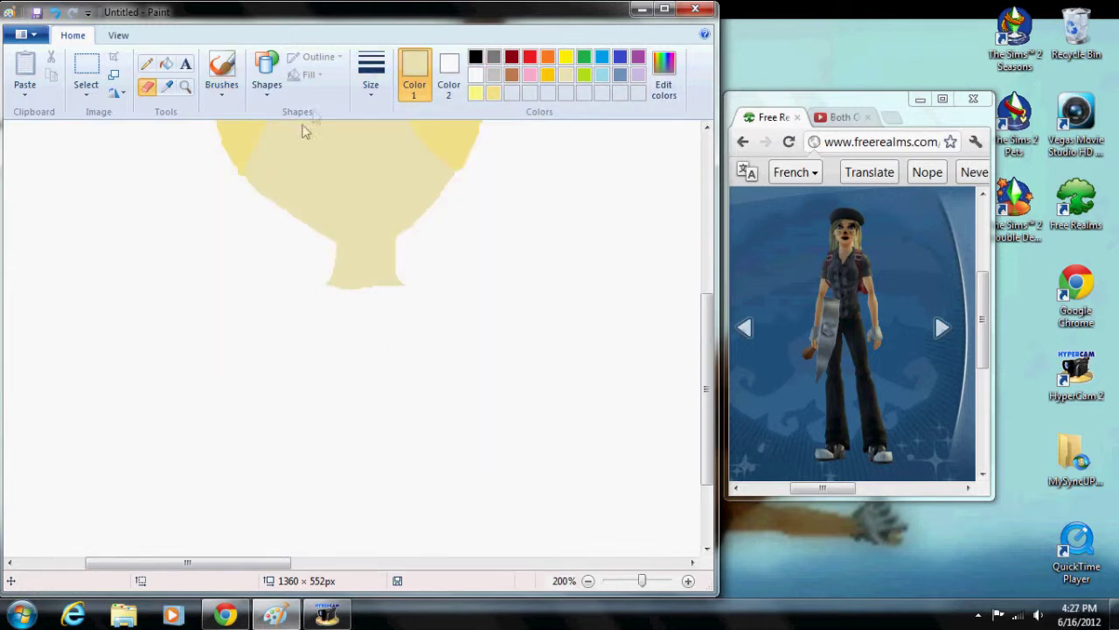
Draw the shirt's V-neckline and both shoulders below the neck with a dark gray brush
click(494, 57)
click(380, 73)
click(380, 144)
click(221, 75)
click(374, 80)
click(405, 131)
mouse_move(325, 288)
mouse_down()
mouse_move(362, 336)
mouse_move(406, 288)
mouse_move(282, 335)
mouse_up()
drag(405, 288, 453, 345)
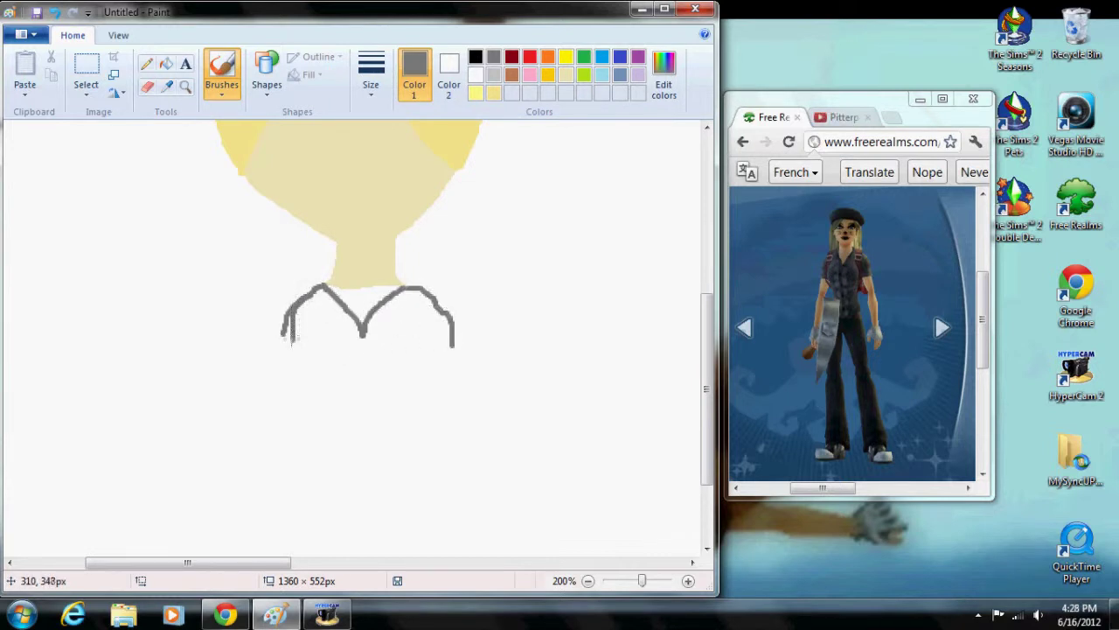
Draw the shirt's waist sides, its hem and the underside of the sleeve in dark gray
drag(321, 339, 331, 437)
mouse_move(406, 336)
mouse_down()
mouse_move(404, 407)
mouse_move(424, 431)
mouse_up()
mouse_move(330, 437)
mouse_down()
mouse_move(411, 451)
mouse_move(424, 432)
mouse_up()
mouse_move(413, 288)
mouse_down()
mouse_move(443, 340)
mouse_move(407, 346)
mouse_up()
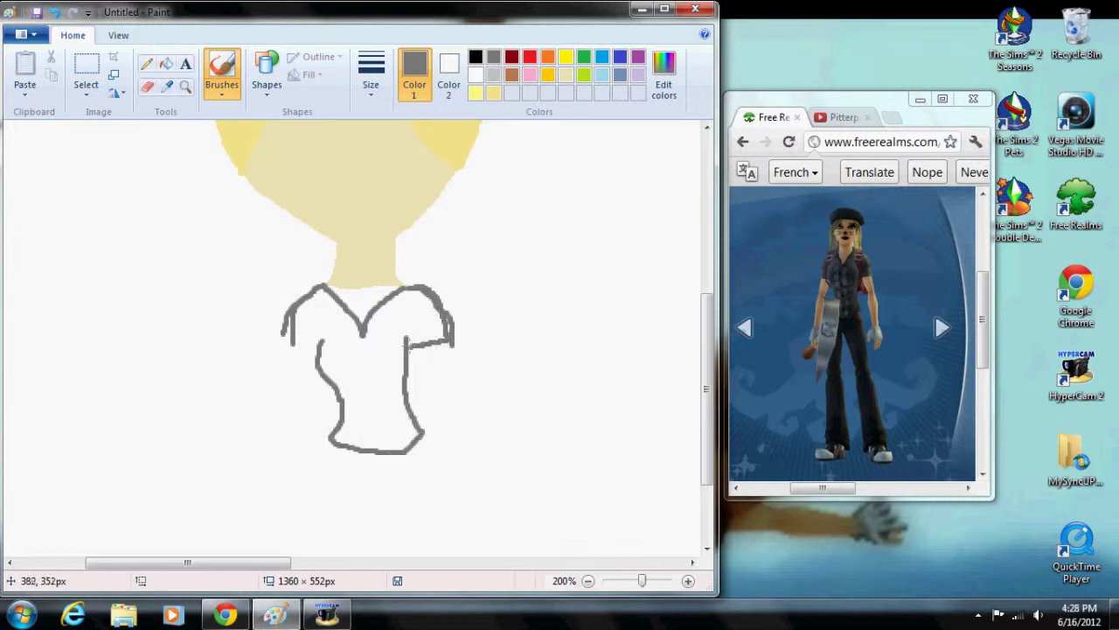
Erase the doubled outer lines of both shirt sleeves and redraw them as short, clean sleeves
click(146, 86)
drag(437, 332, 420, 278)
click(222, 72)
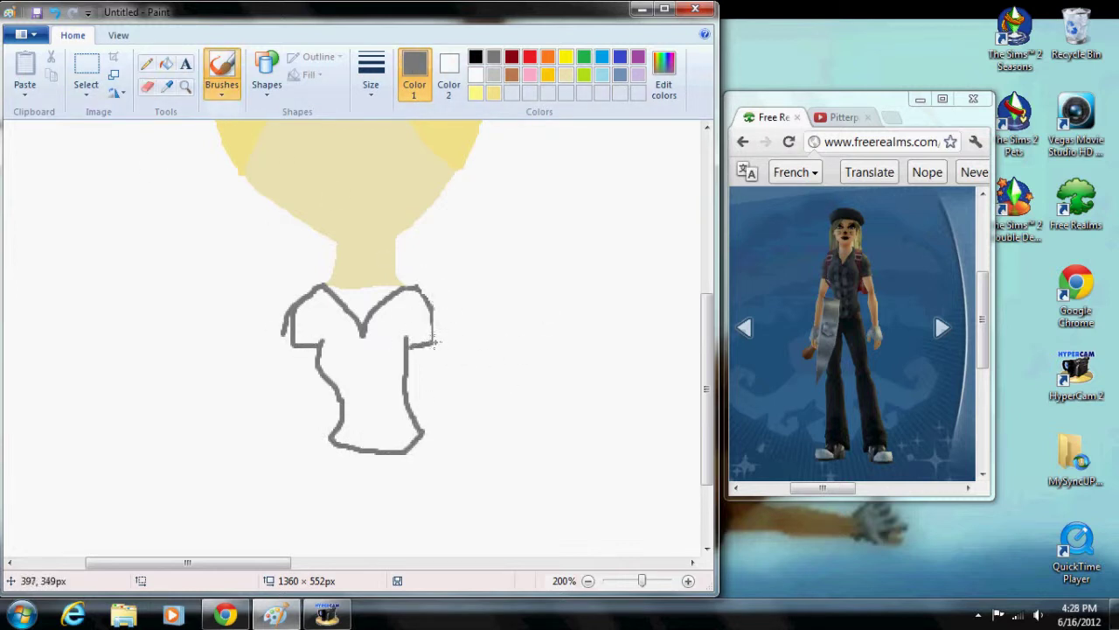
click(147, 86)
mouse_move(280, 320)
mouse_down()
mouse_move(291, 361)
mouse_move(298, 306)
mouse_move(305, 339)
mouse_move(289, 318)
mouse_move(288, 343)
mouse_move(322, 346)
mouse_up()
click(221, 72)
Fill the open area inside the shirt's V-neckline with light tan
click(166, 64)
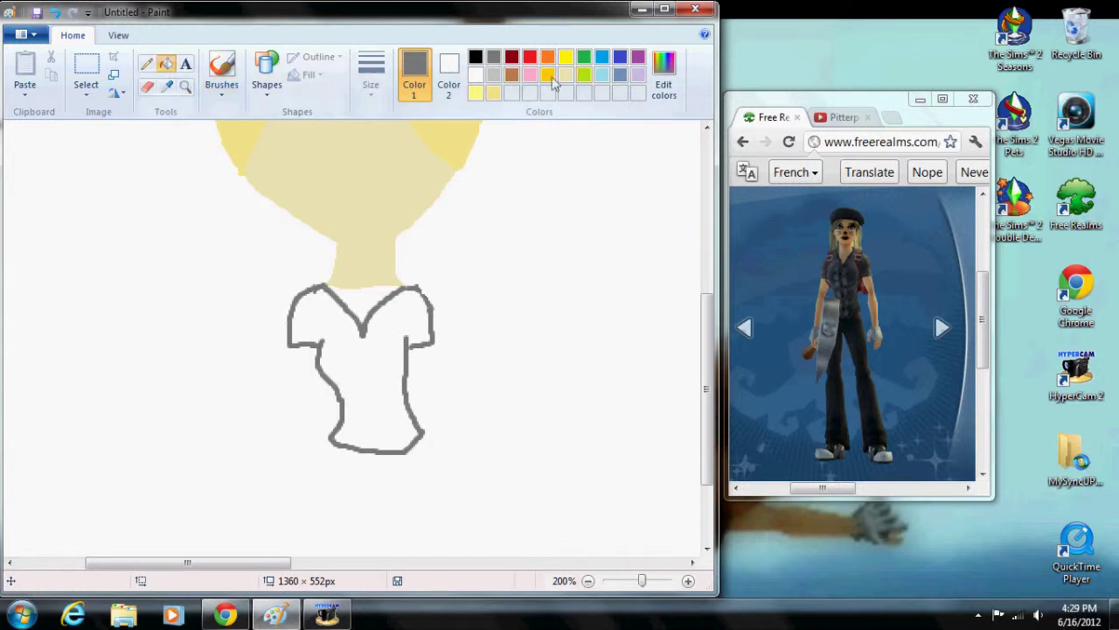
click(565, 74)
click(372, 300)
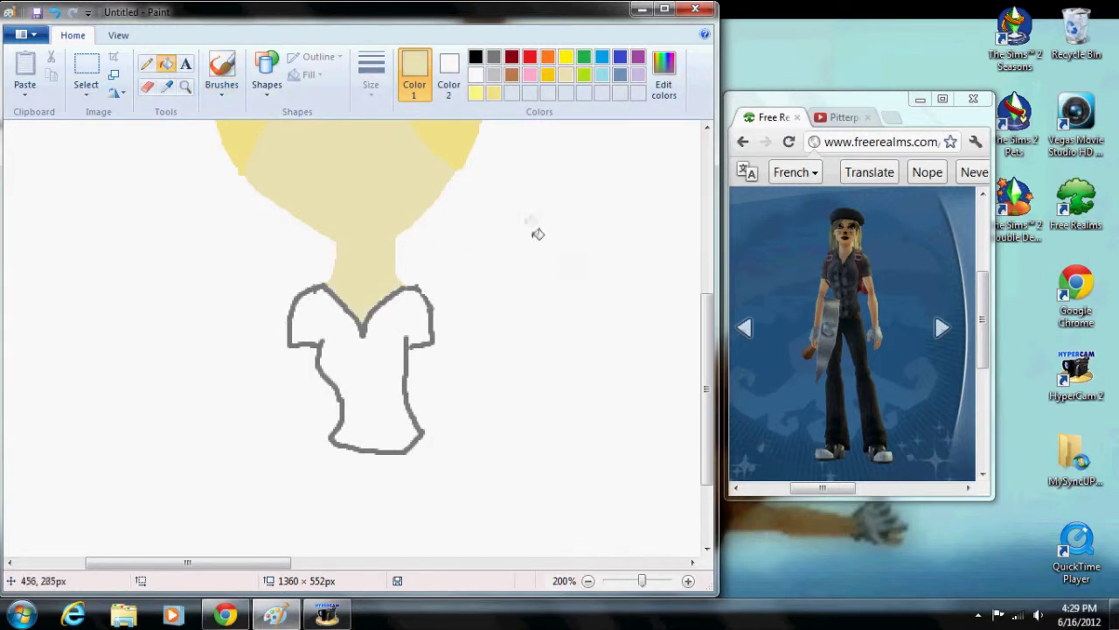
Draw thin light gray scalloped ruffles down the shirt front with a dark gray line between them
click(495, 75)
click(221, 72)
click(370, 75)
click(376, 175)
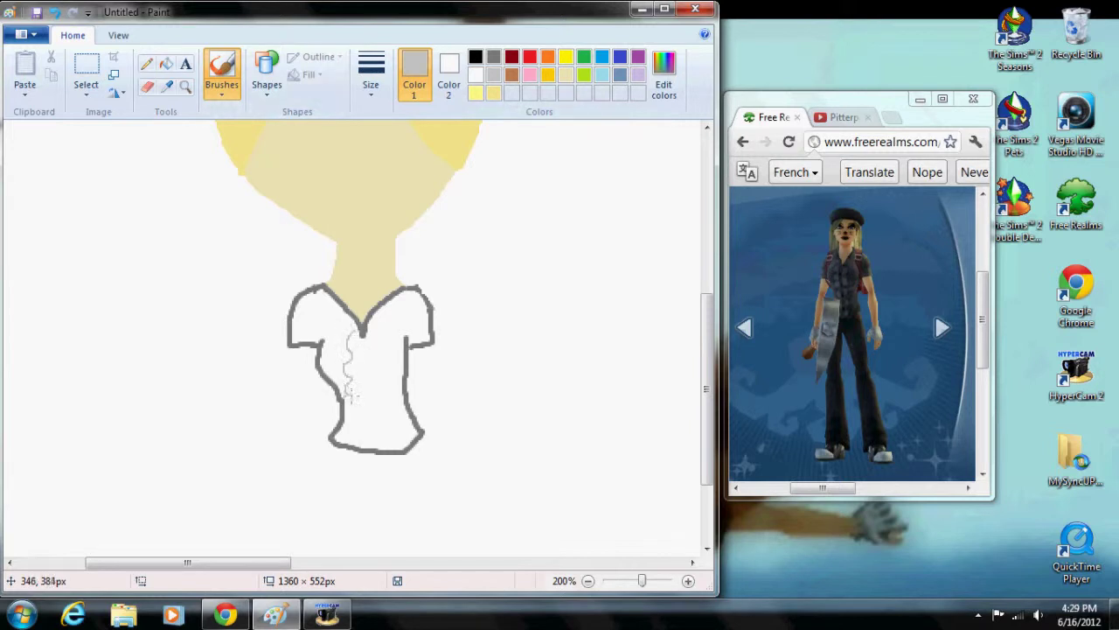
click(55, 12)
drag(355, 378, 357, 439)
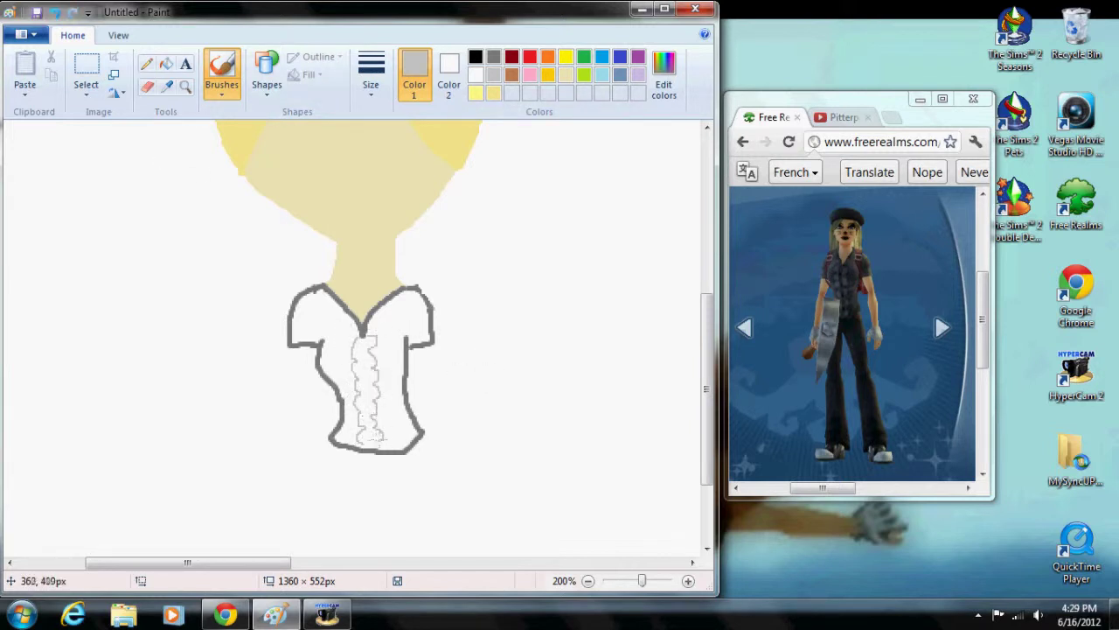
click(493, 57)
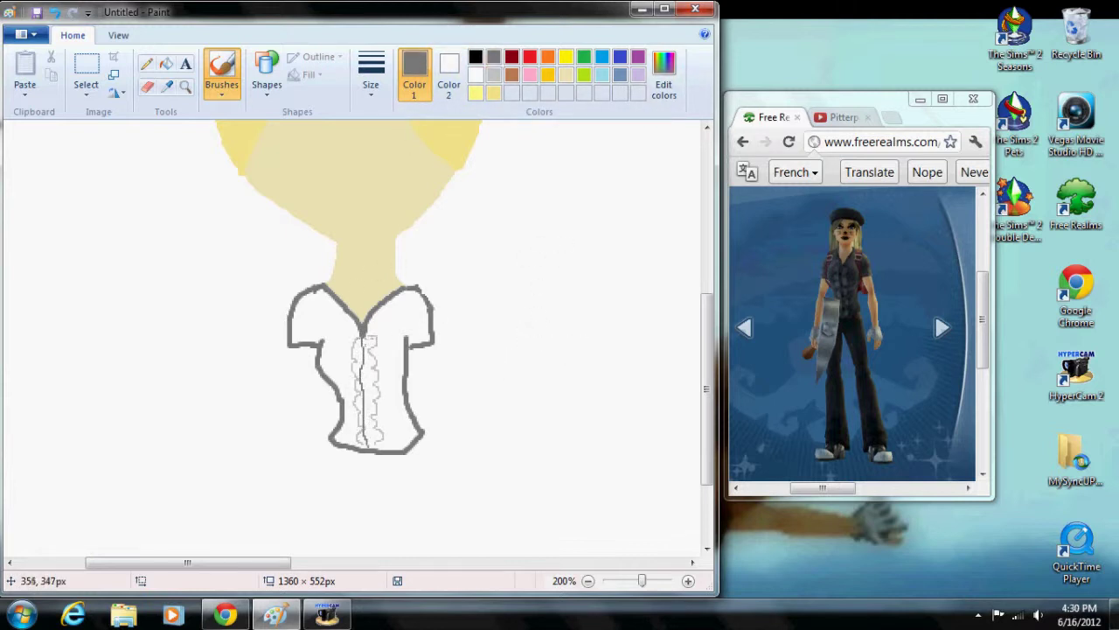
Fill the sections of the left shirt ruffle with light gray and undo the last fill
click(494, 75)
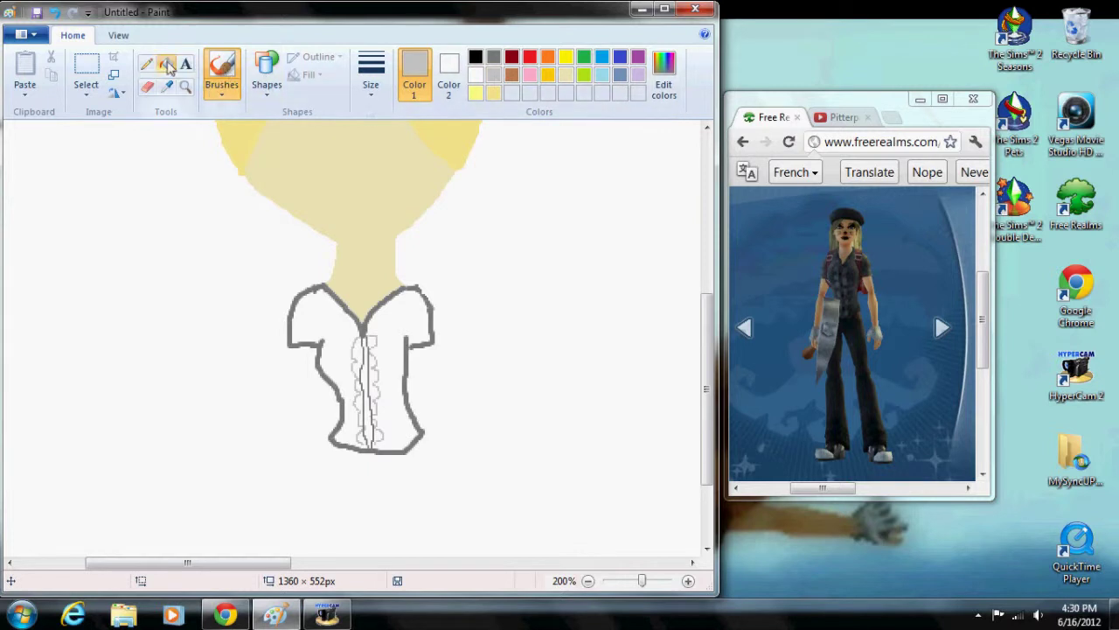
click(166, 63)
click(356, 351)
click(358, 387)
click(358, 404)
click(362, 438)
click(55, 12)
click(223, 70)
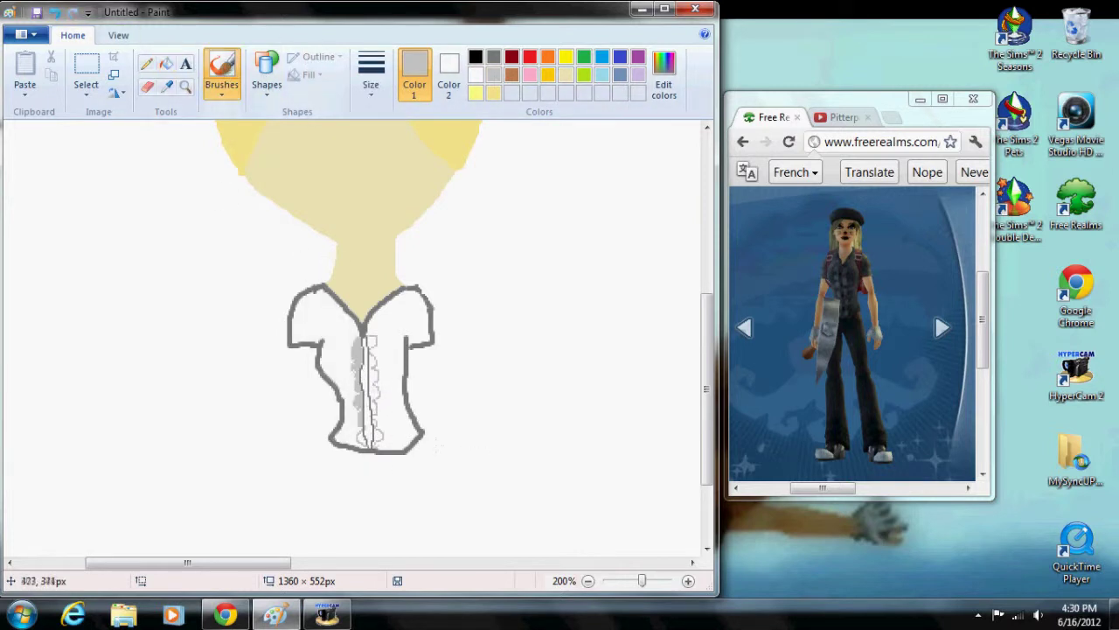
Fill the sections of the right shirt ruffle with light gray, undoing the misplaced fill
click(166, 63)
click(371, 346)
click(376, 385)
click(380, 418)
click(381, 418)
key(ctrl+z)
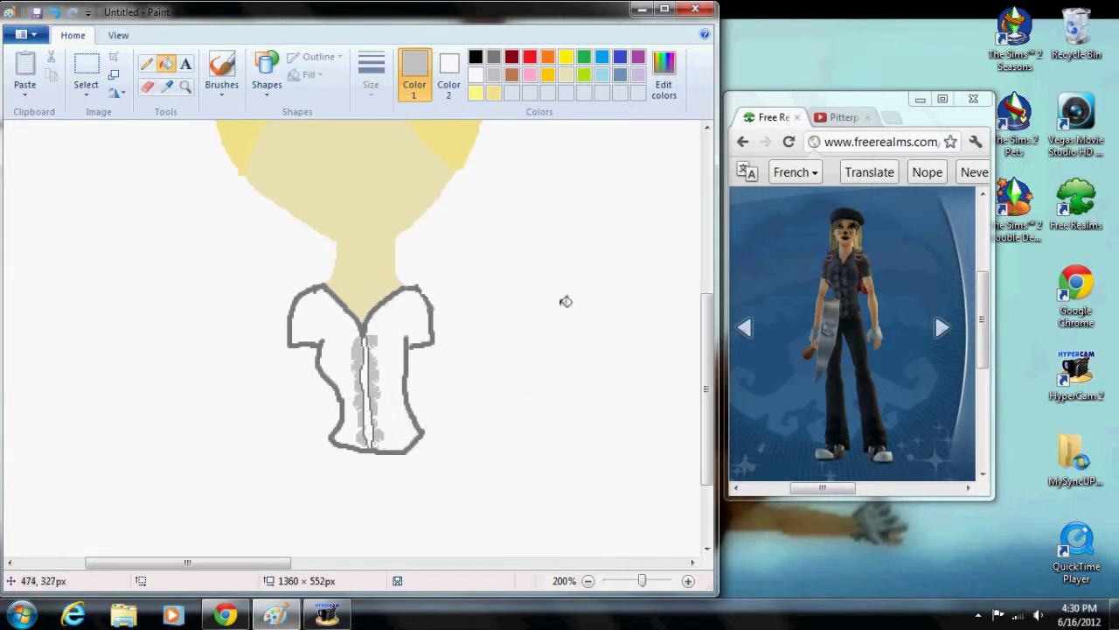
Fill the shirt's center strip, body and sleeves with dark gray
click(493, 57)
click(371, 367)
click(401, 336)
click(344, 316)
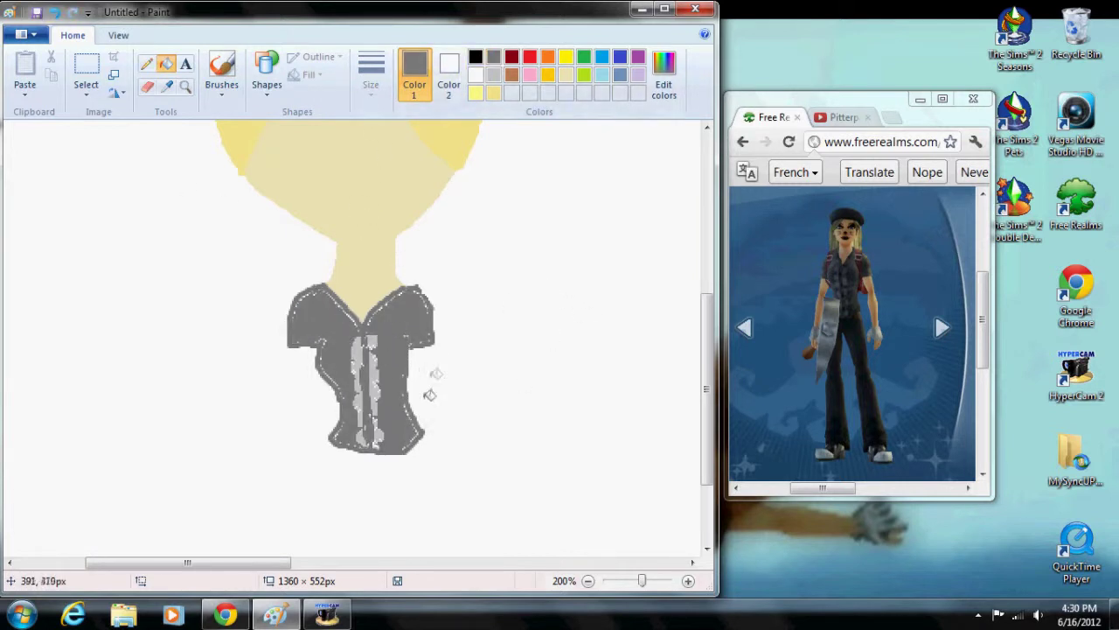
Brush over the white gaps in the shirt's body and sleeves with dark gray
click(653, 581)
drag(706, 358, 706, 402)
click(221, 66)
click(371, 75)
click(392, 168)
drag(441, 231, 522, 264)
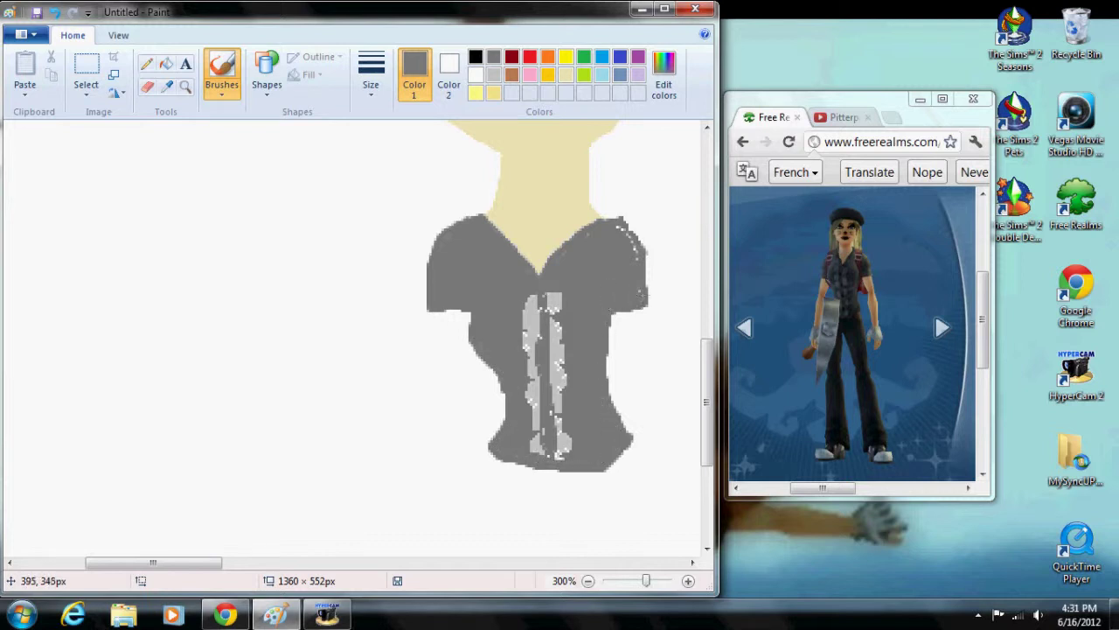
Cover the white gaps in the shirt ruffles with light gray and dot five black buttons down the center strip
click(493, 74)
click(371, 84)
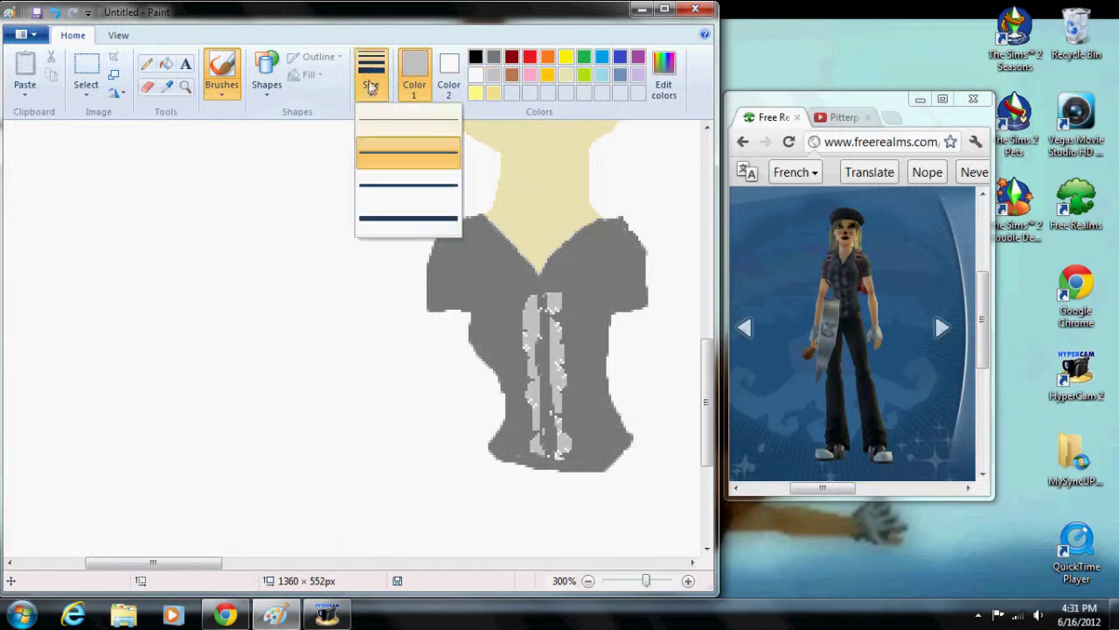
click(398, 133)
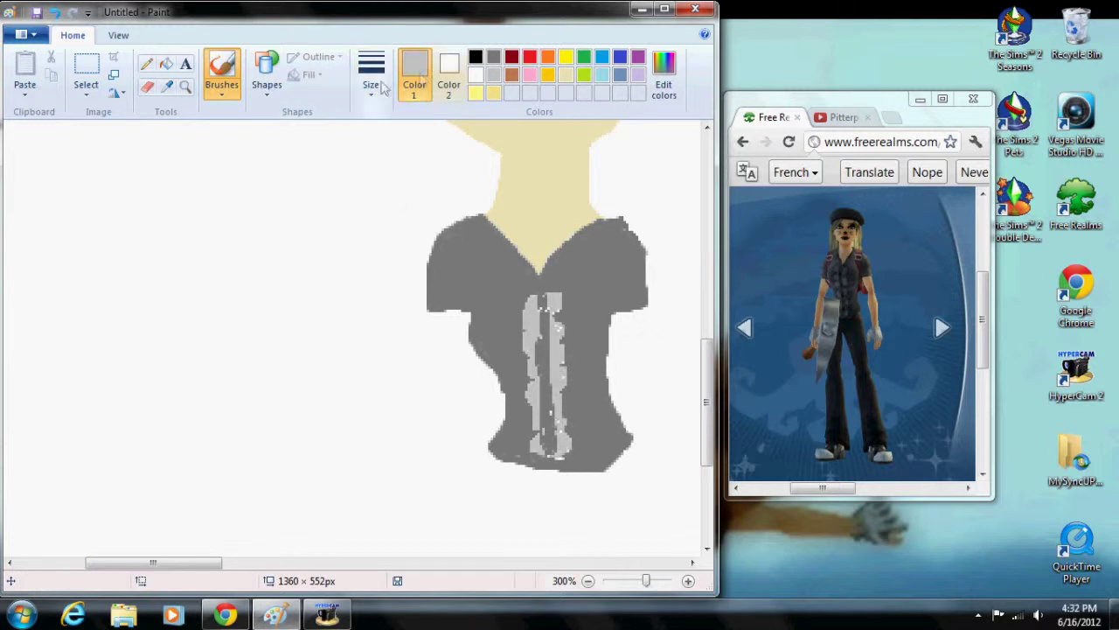
click(493, 57)
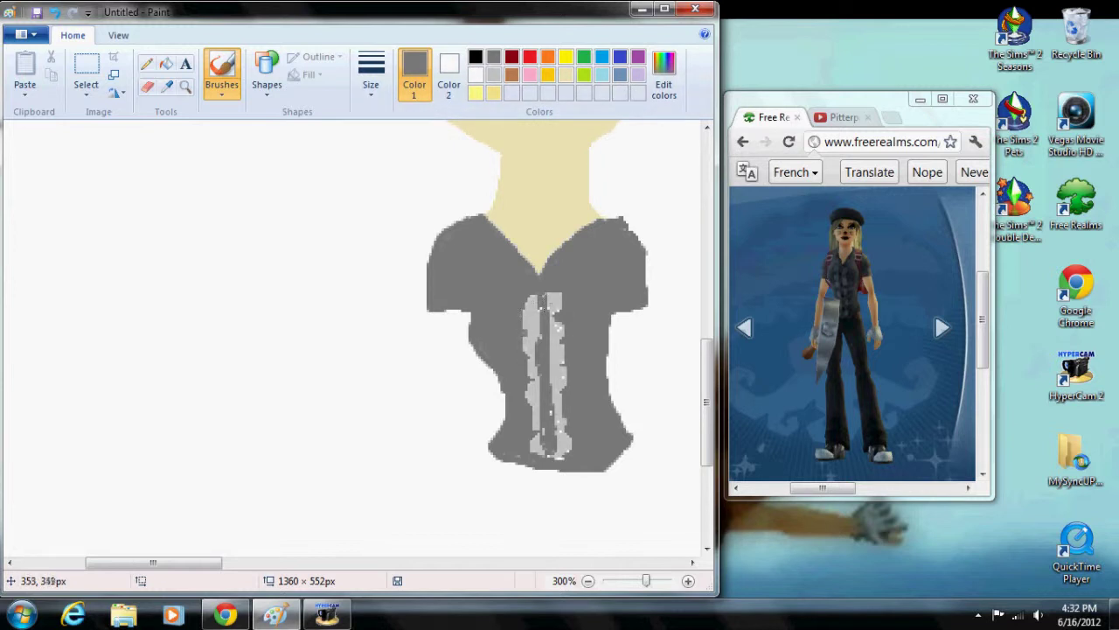
click(474, 57)
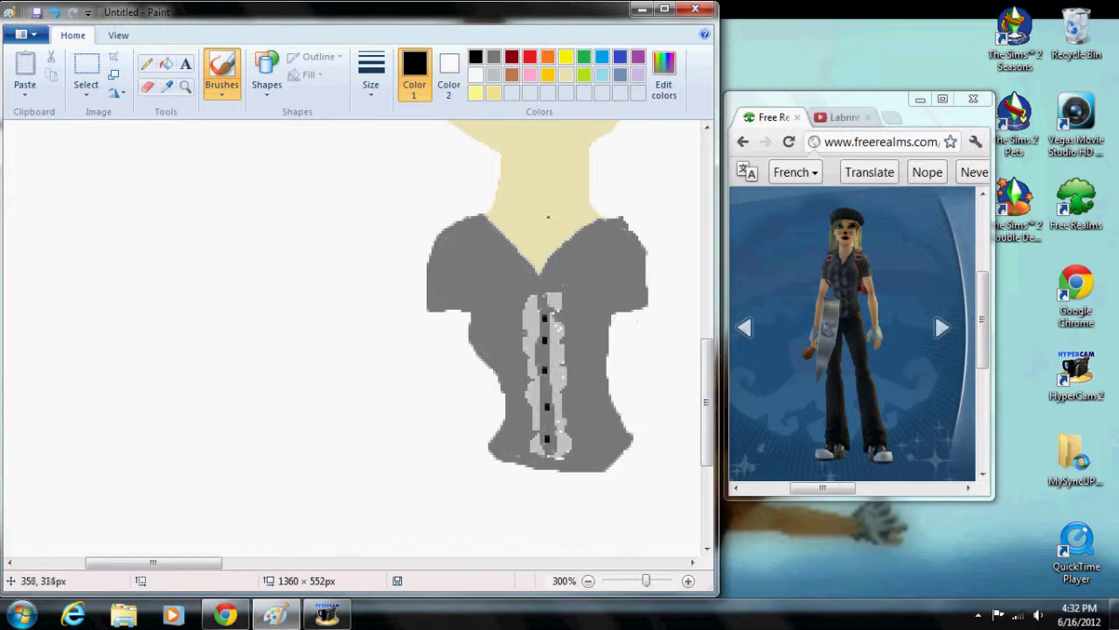
Mix a custom gray slightly lighter than the shirt for its pinstripes
click(493, 74)
click(493, 57)
click(663, 74)
click(532, 323)
click(215, 415)
Draw thin vertical pinstripes in the custom gray across the shirt's body and both sleeves, undoing misdrawn strokes
drag(619, 215, 580, 364)
key(ctrl+z)
drag(476, 218, 481, 267)
click(55, 12)
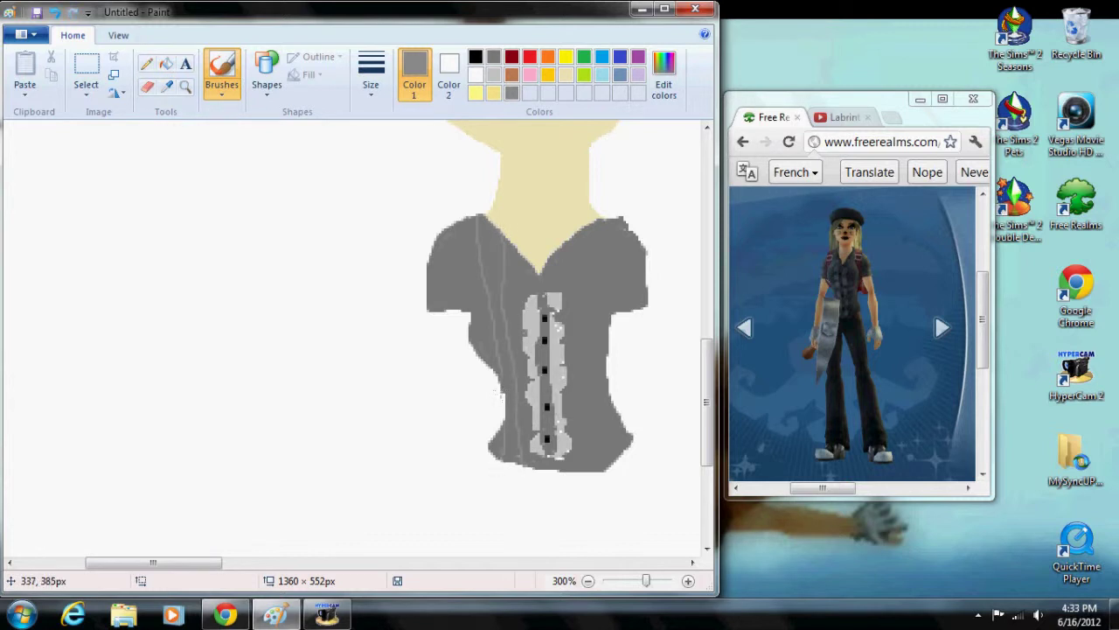
drag(461, 215, 466, 297)
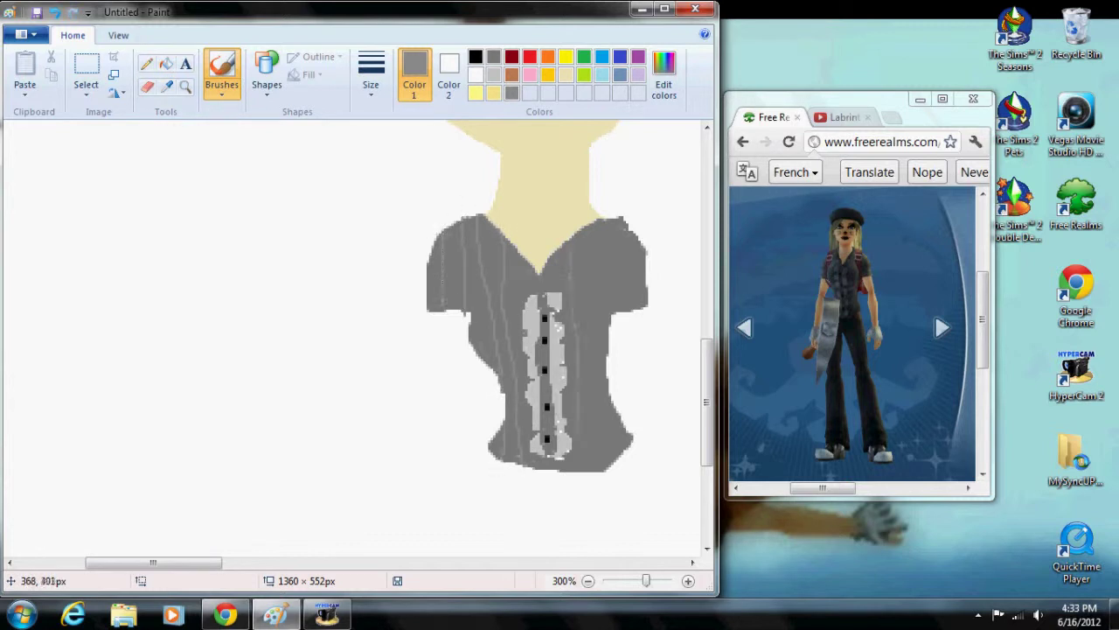
drag(588, 276, 600, 392)
drag(601, 225, 618, 320)
drag(622, 236, 624, 275)
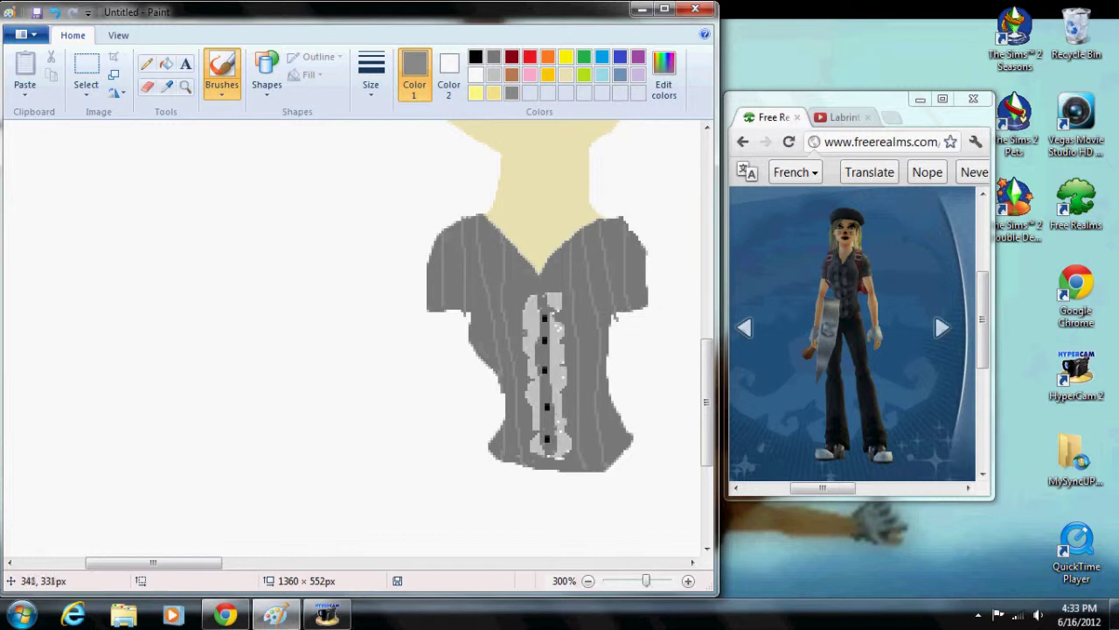
Draw a custom gray trim line along the beret's lower edge
drag(647, 581, 640, 582)
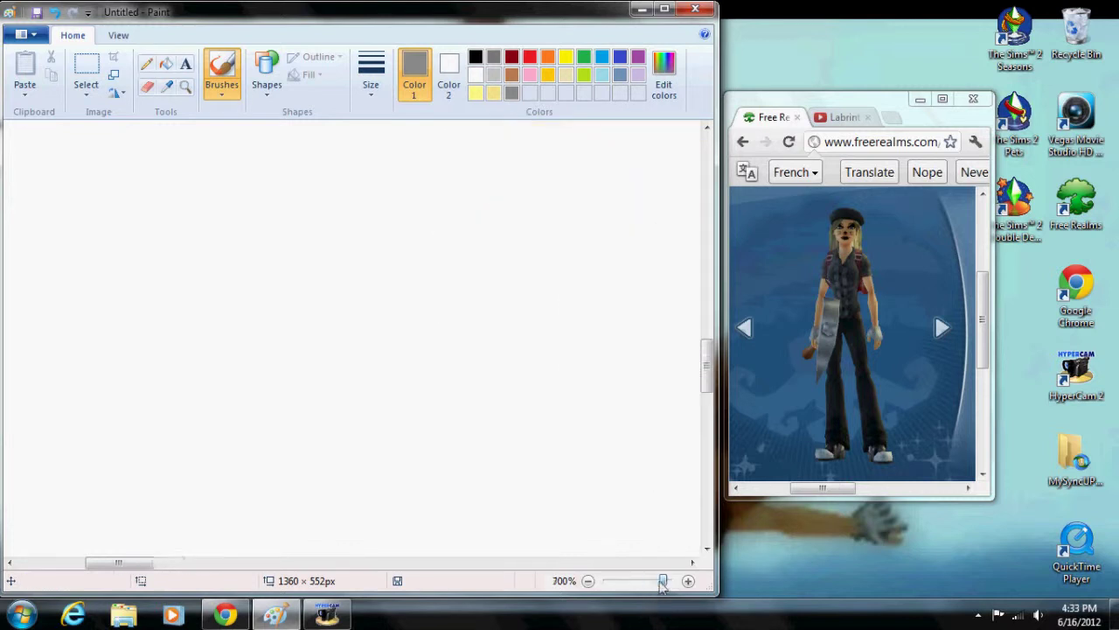
drag(371, 562, 306, 563)
drag(638, 580, 647, 581)
drag(138, 563, 260, 564)
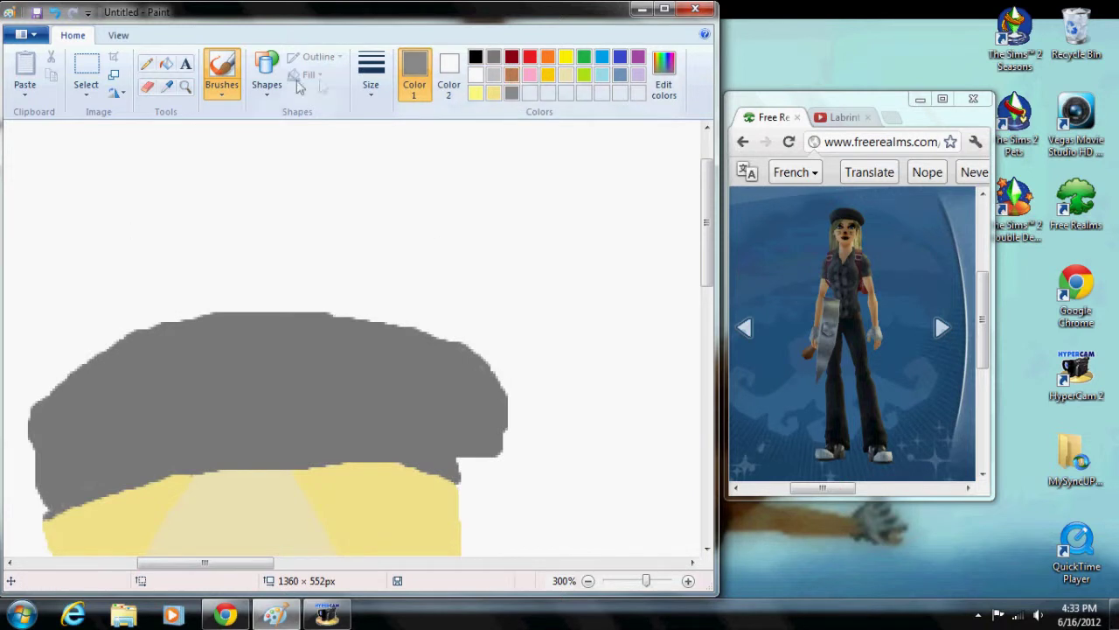
mouse_move(48, 518)
mouse_down()
mouse_move(213, 465)
mouse_move(350, 460)
mouse_move(466, 481)
mouse_up()
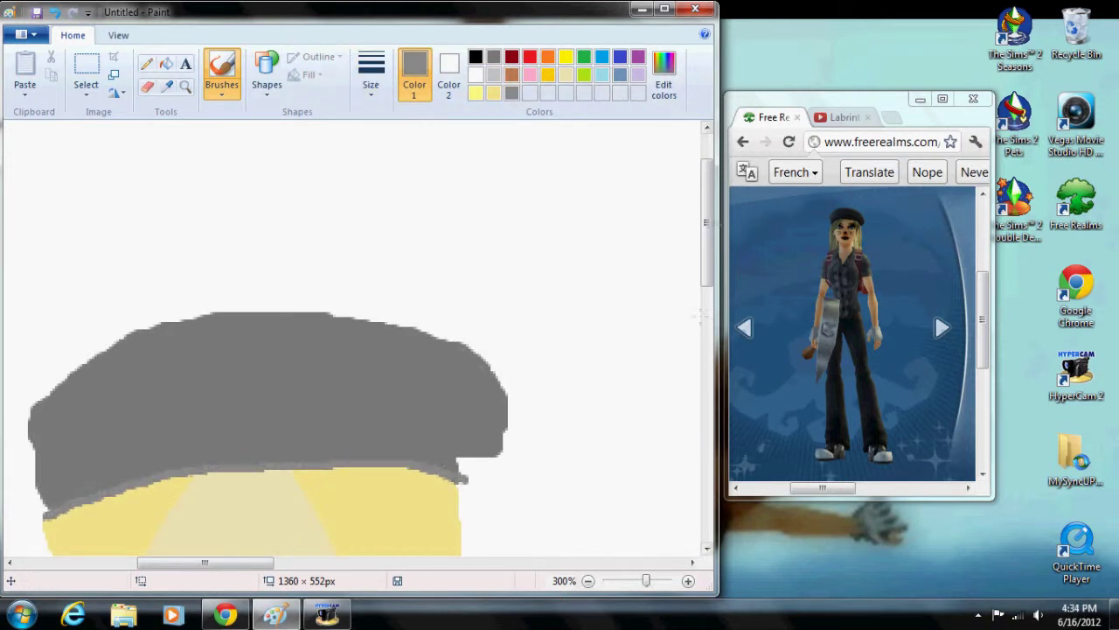
Draw two arched closed eyes, an angular nose and a small curved smile in black on the face
scroll(587, 399, down, 5)
click(474, 57)
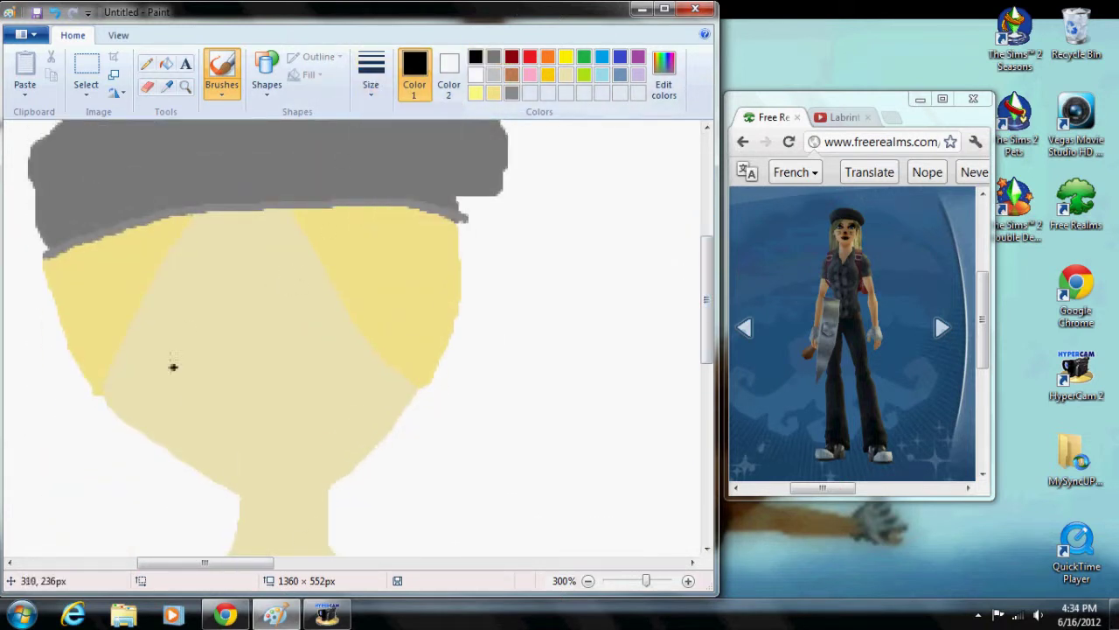
drag(165, 337, 330, 323)
mouse_move(246, 379)
mouse_down()
mouse_move(228, 406)
mouse_move(254, 408)
mouse_move(274, 450)
mouse_up()
key(ctrl+z)
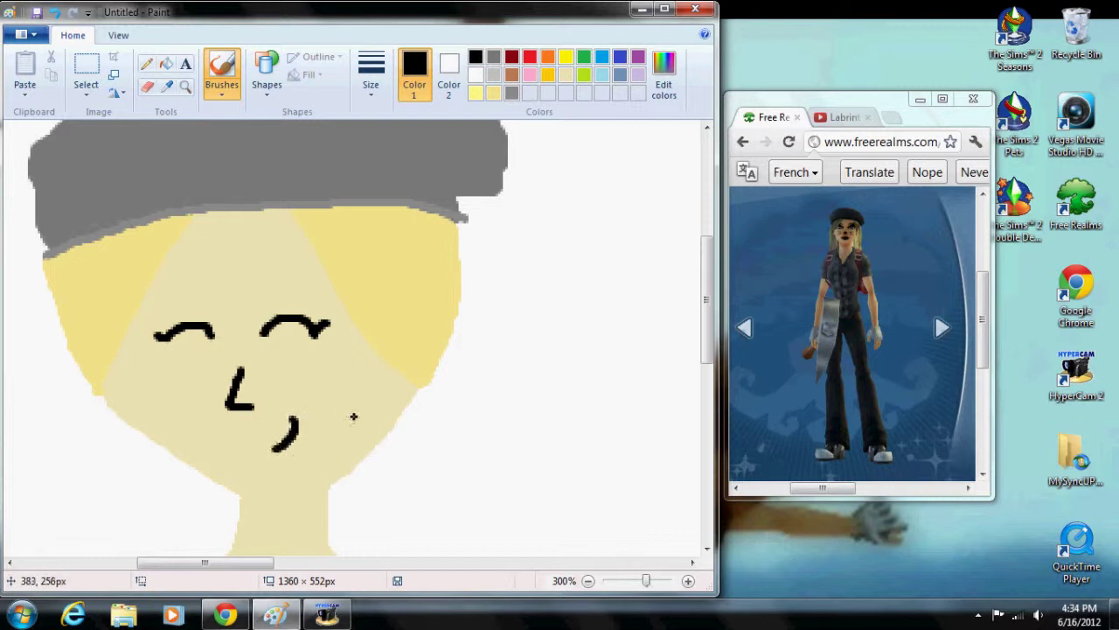
Draw three short black whiskers on each cheek
drag(336, 358, 315, 378)
mouse_move(319, 394)
mouse_down()
mouse_move(345, 406)
mouse_move(355, 383)
mouse_up()
drag(202, 390, 163, 384)
mouse_move(194, 402)
mouse_down()
mouse_move(175, 426)
mouse_move(161, 409)
mouse_up()
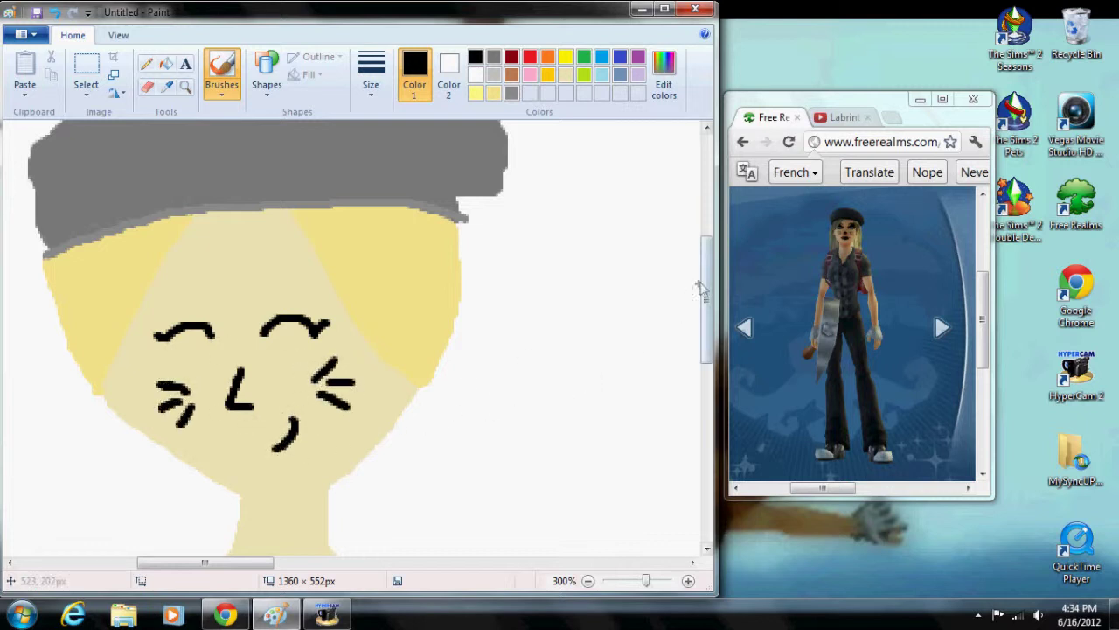
Outline long blond hair on both sides, from the beret's edge to the shoulders and back up to the neck
drag(646, 580, 642, 580)
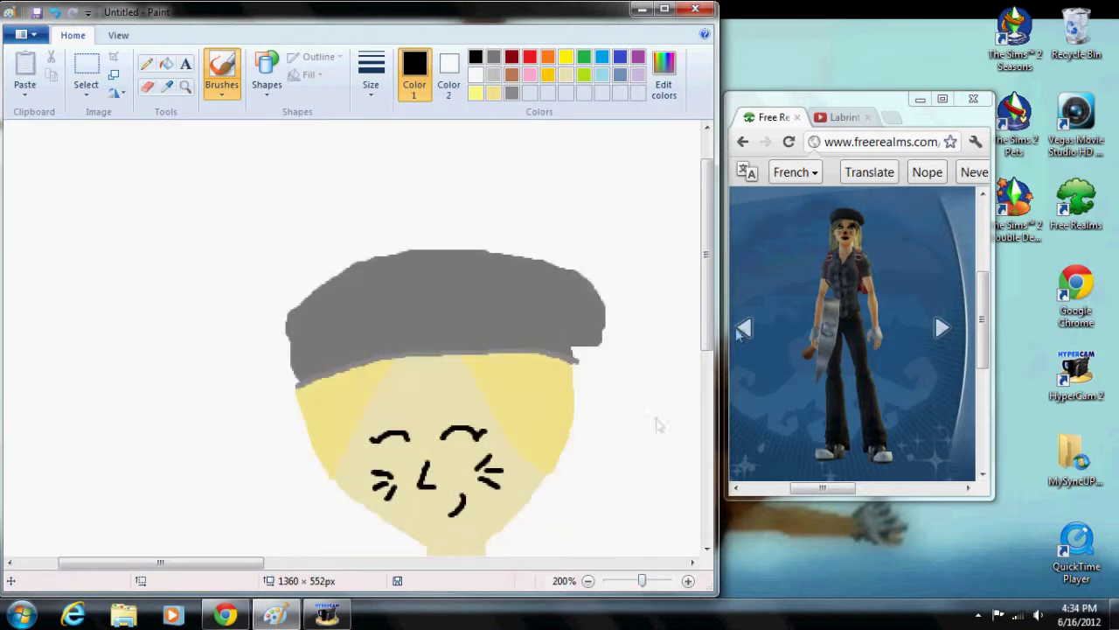
drag(704, 245, 704, 327)
click(493, 93)
mouse_move(295, 200)
mouse_down()
mouse_move(309, 300)
mouse_move(379, 424)
mouse_up()
mouse_move(577, 179)
mouse_down()
mouse_move(564, 311)
mouse_move(529, 425)
mouse_up()
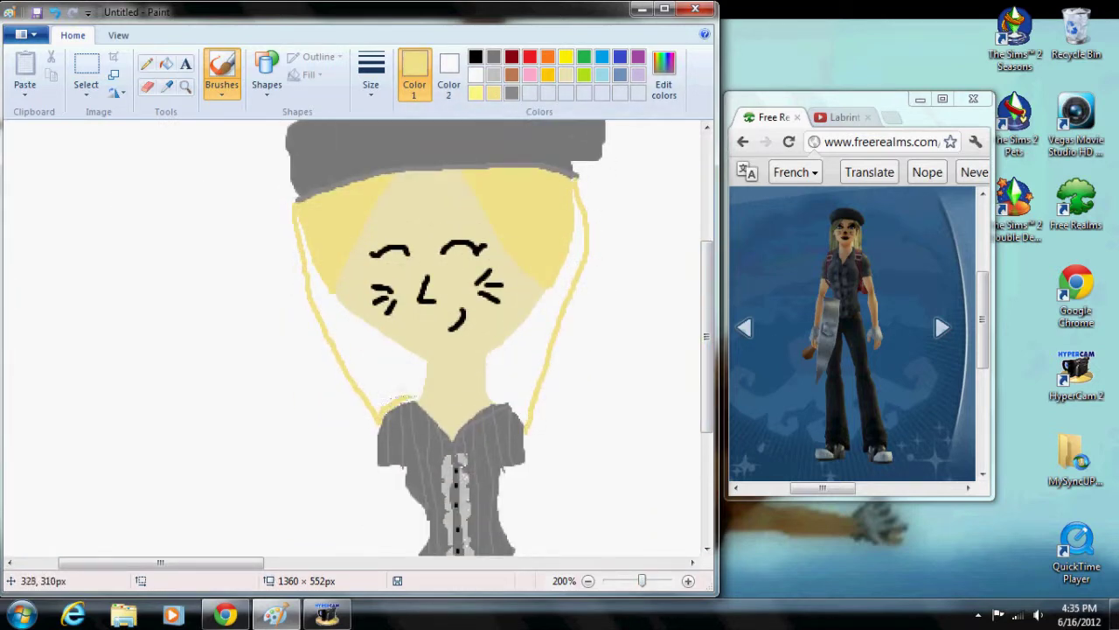
mouse_move(488, 359)
mouse_down()
mouse_move(491, 389)
mouse_move(527, 426)
mouse_up()
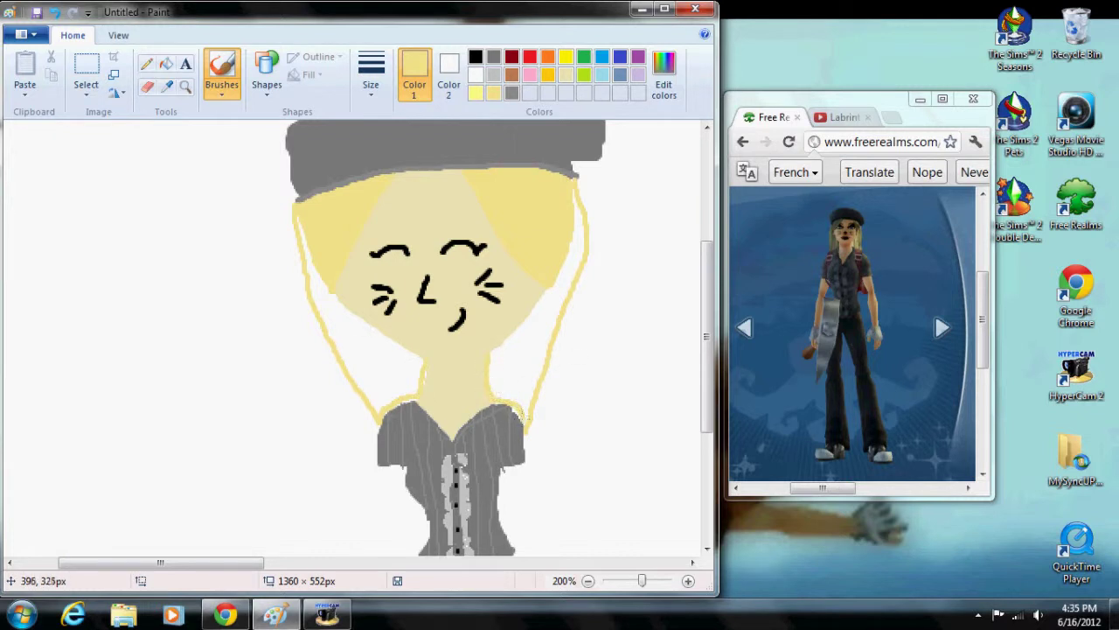
Fill both long hair sections with blond and brush over the white gaps along their edges
click(166, 64)
click(368, 339)
click(556, 345)
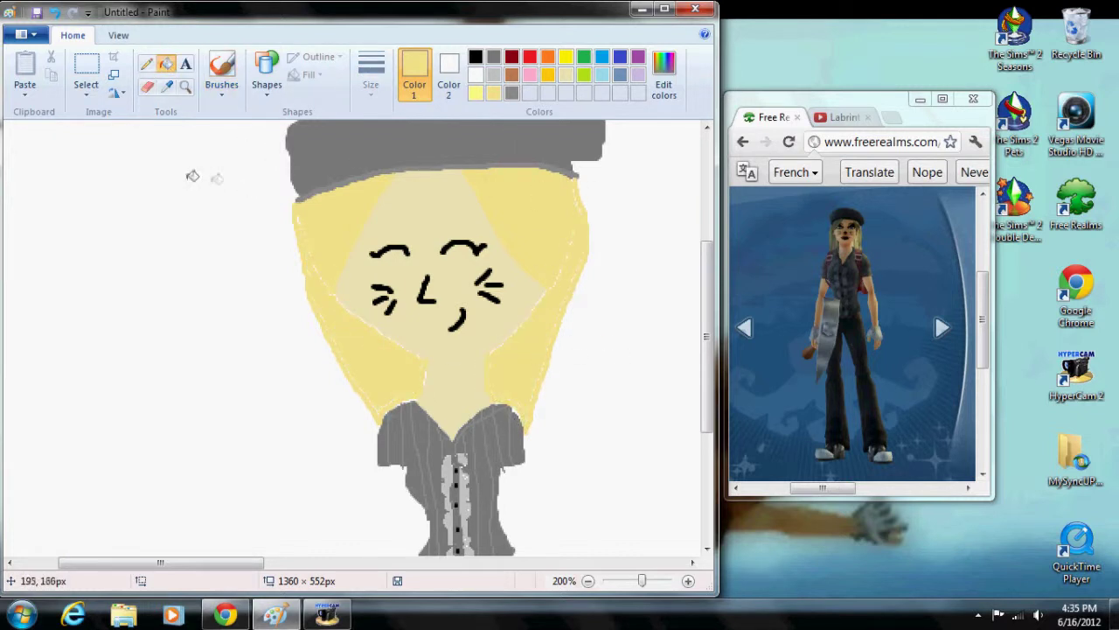
click(222, 74)
click(371, 75)
click(386, 175)
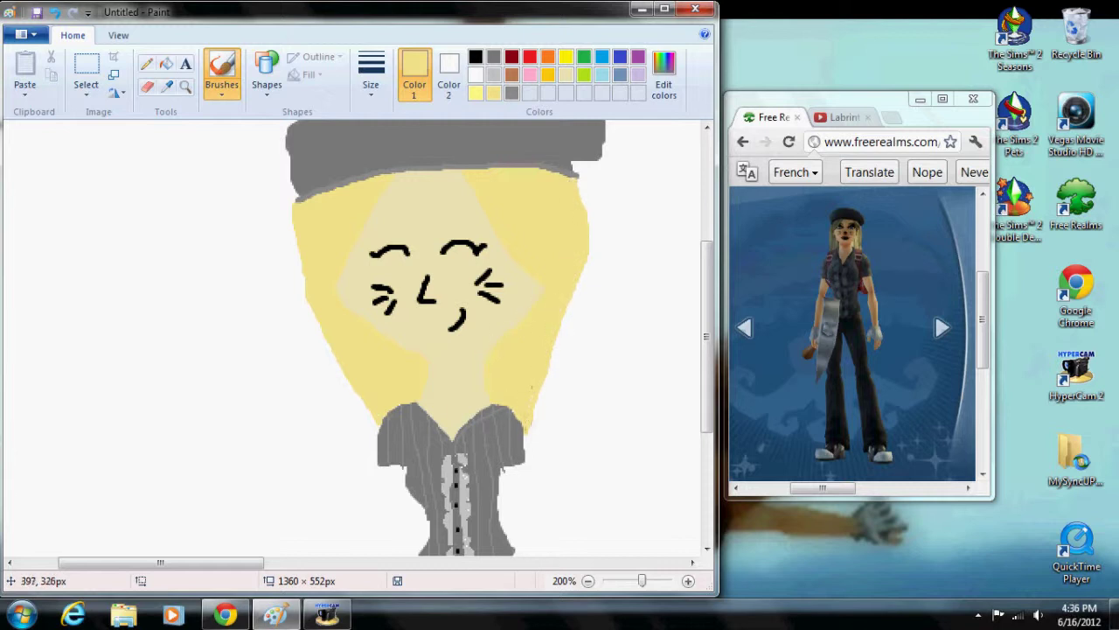
drag(642, 580, 637, 580)
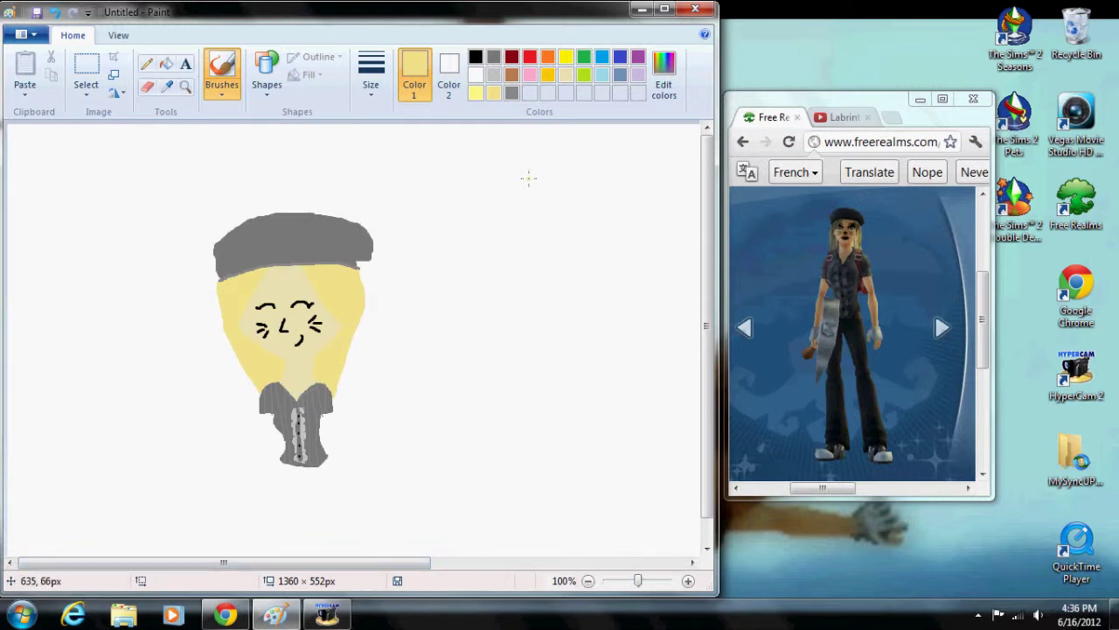
Outline two brown backpack straps running over the shoulders of the shirt
drag(637, 581, 642, 581)
drag(706, 237, 706, 370)
drag(131, 562, 215, 565)
click(660, 88)
click(540, 168)
click(511, 74)
click(371, 77)
click(406, 155)
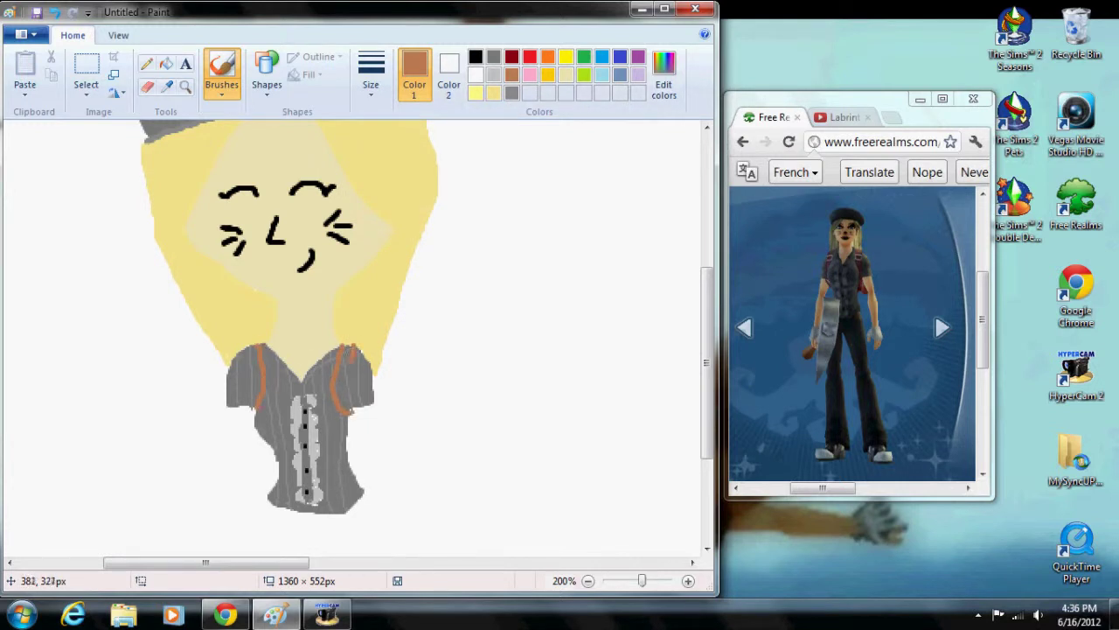
drag(252, 391, 248, 408)
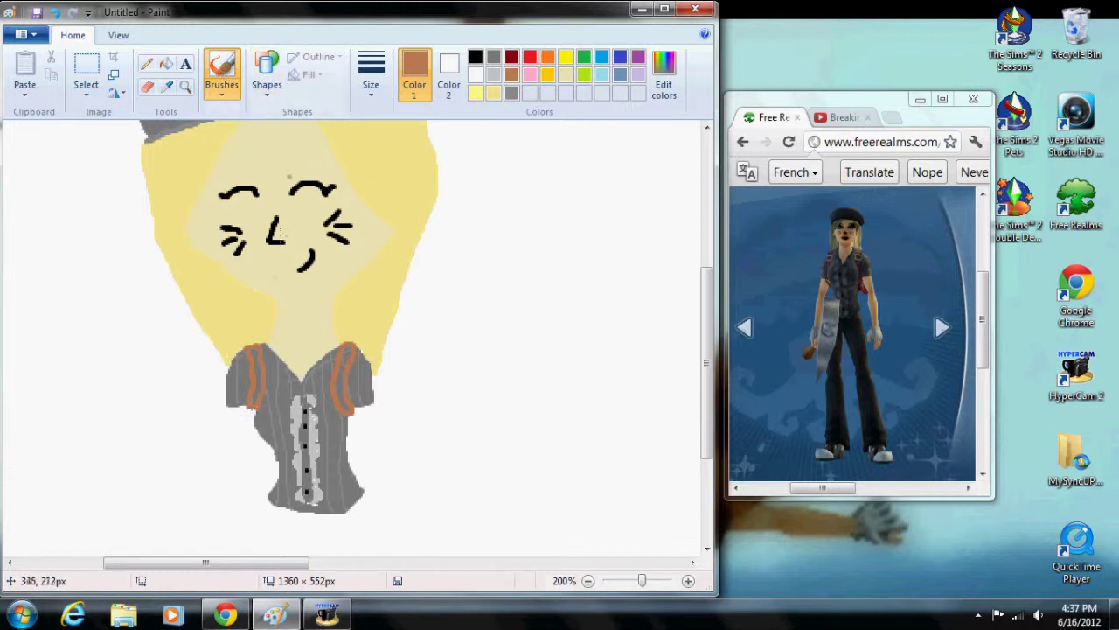
Fill both backpack straps with brown and paint over their remaining gaps
click(166, 64)
click(256, 378)
click(345, 380)
click(222, 66)
click(370, 75)
click(408, 190)
drag(355, 344, 349, 349)
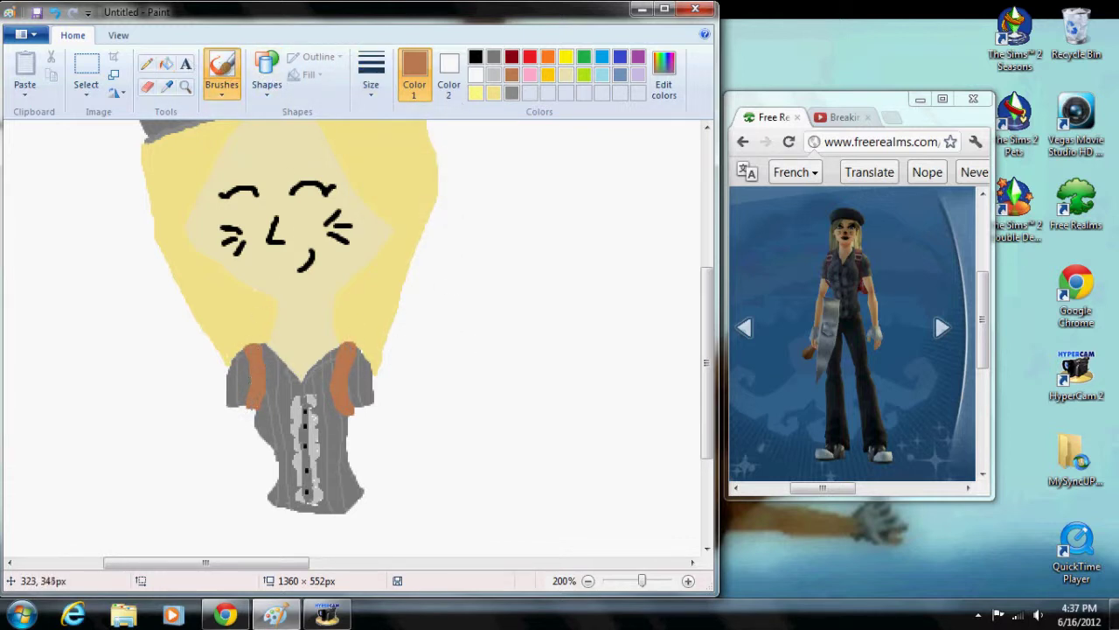
Draw a small light gray square buckle on each brown strap, undoing the misplaced stroke
click(493, 74)
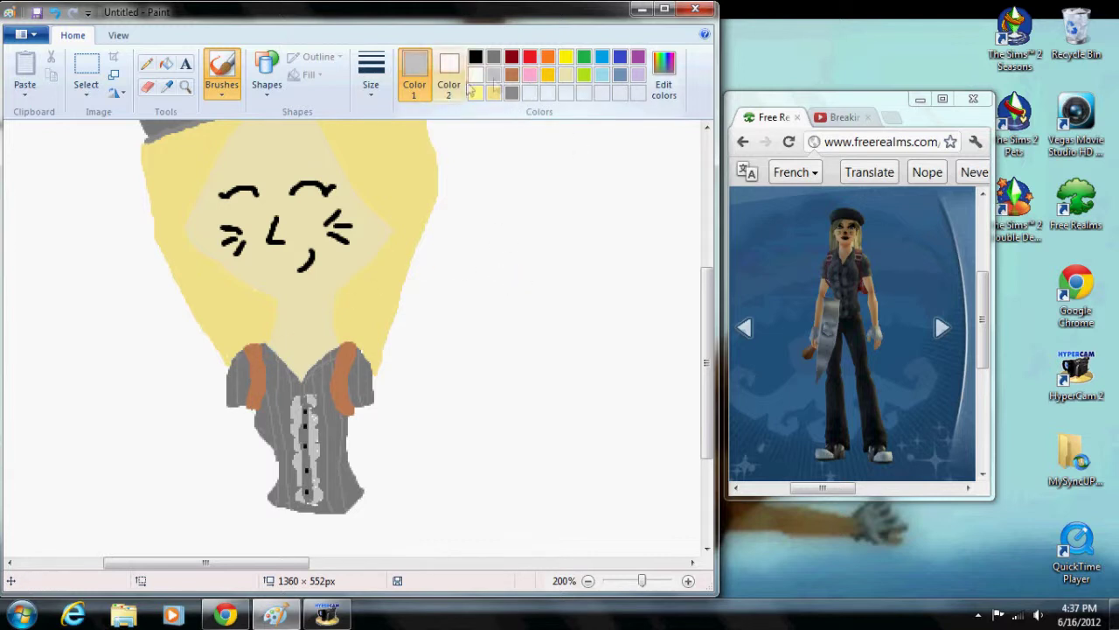
drag(337, 372, 346, 375)
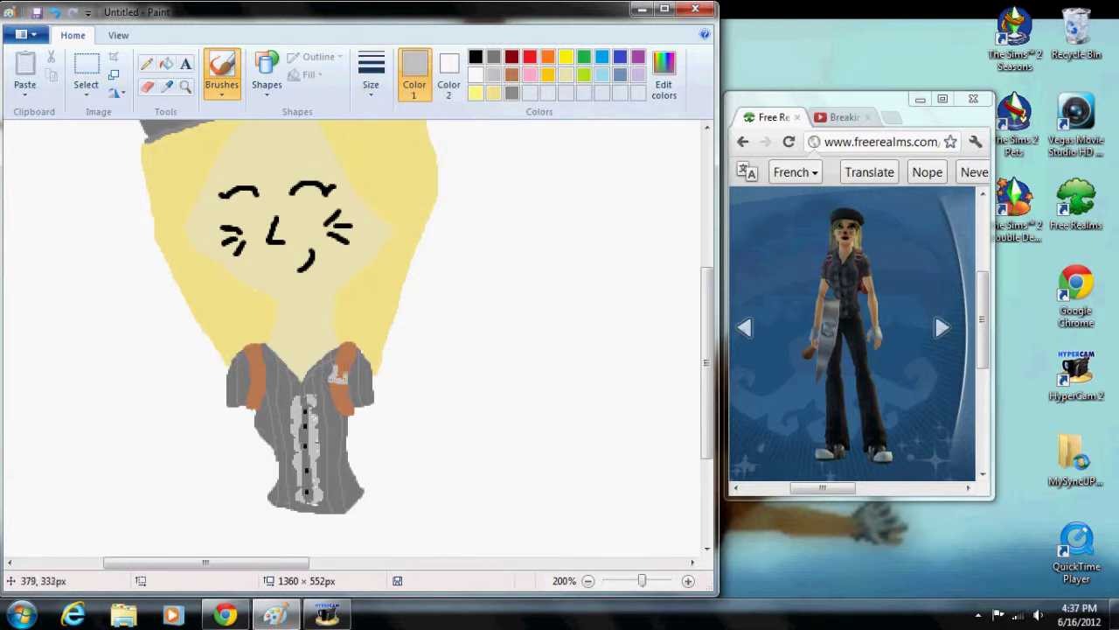
drag(254, 367, 257, 364)
key(ctrl+z)
Outline both arms below the sleeves in pale skin tone, undoing the first version and redrawing them
click(493, 93)
mouse_move(374, 405)
mouse_down()
mouse_move(371, 461)
mouse_move(356, 466)
mouse_up()
mouse_move(226, 407)
mouse_down()
mouse_move(238, 467)
mouse_move(279, 472)
mouse_up()
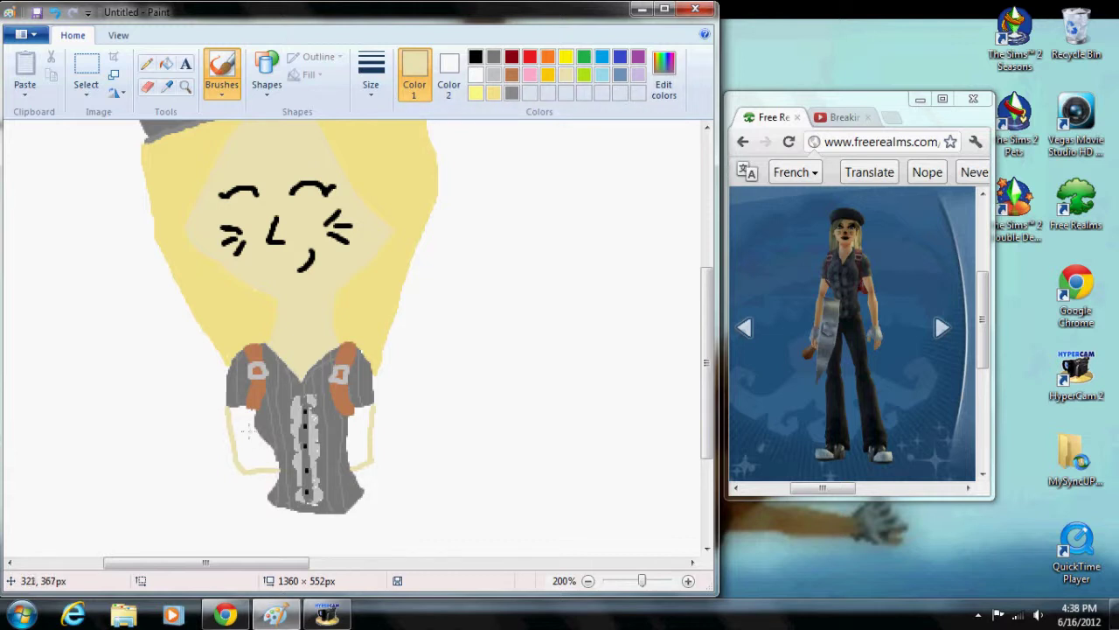
drag(346, 452, 352, 449)
click(55, 13)
click(56, 14)
click(54, 11)
click(54, 12)
mouse_move(372, 399)
mouse_down()
mouse_move(380, 451)
mouse_move(352, 458)
mouse_up()
mouse_move(229, 404)
mouse_down()
mouse_move(244, 460)
mouse_move(278, 464)
mouse_up()
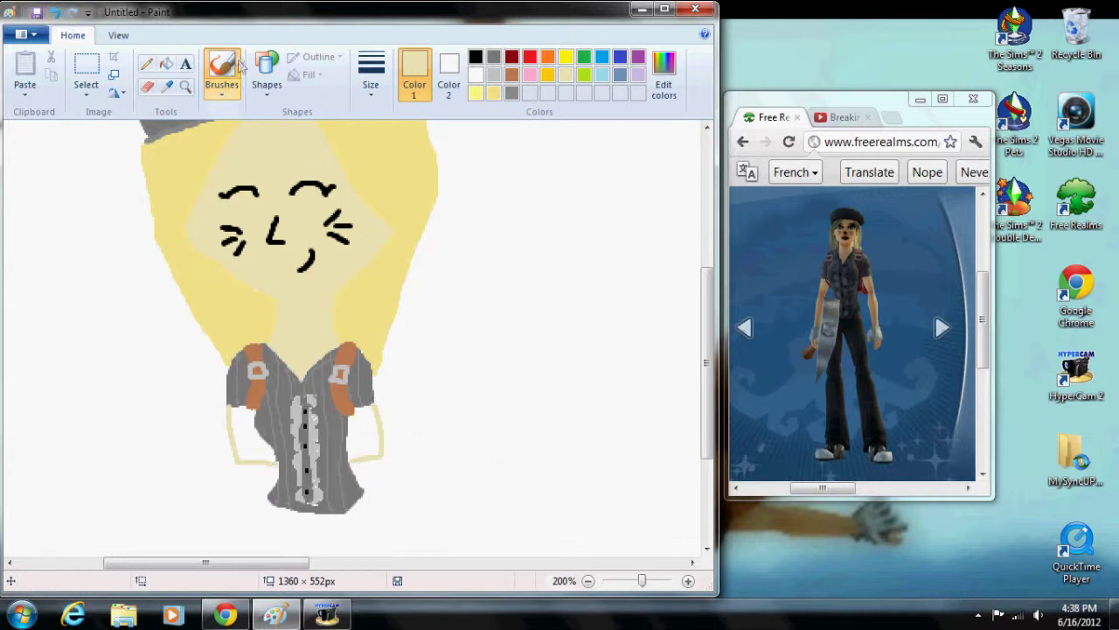
click(167, 63)
click(246, 442)
click(366, 437)
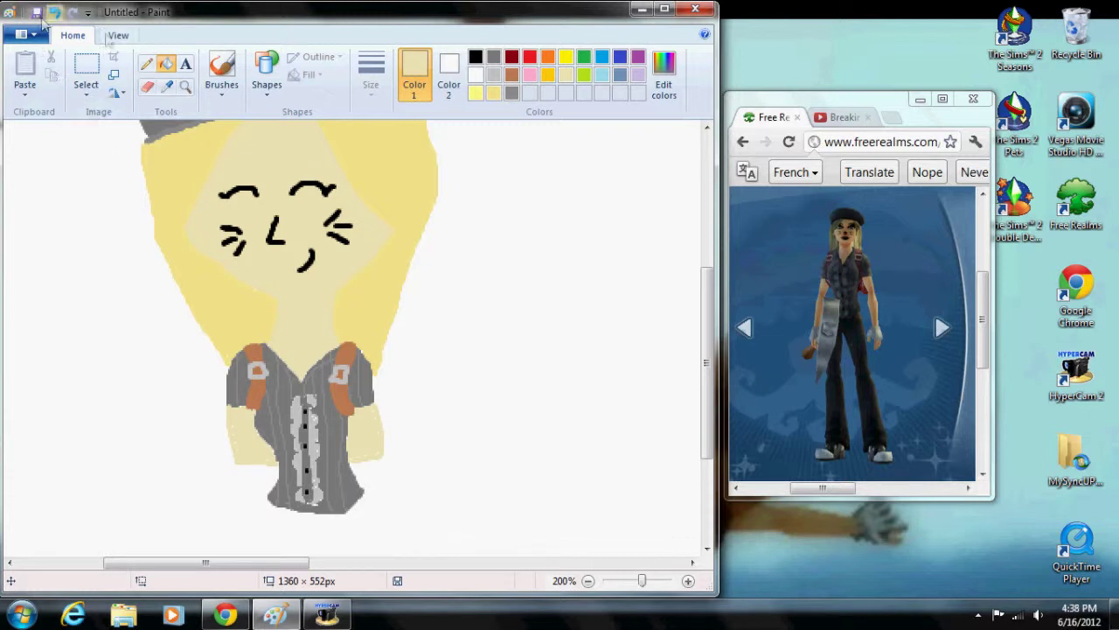
click(54, 12)
click(54, 12)
Draw the inner edges of both bent arms and rework the lower edge of the left arm's outline
click(222, 77)
drag(255, 437, 269, 445)
drag(351, 418, 356, 437)
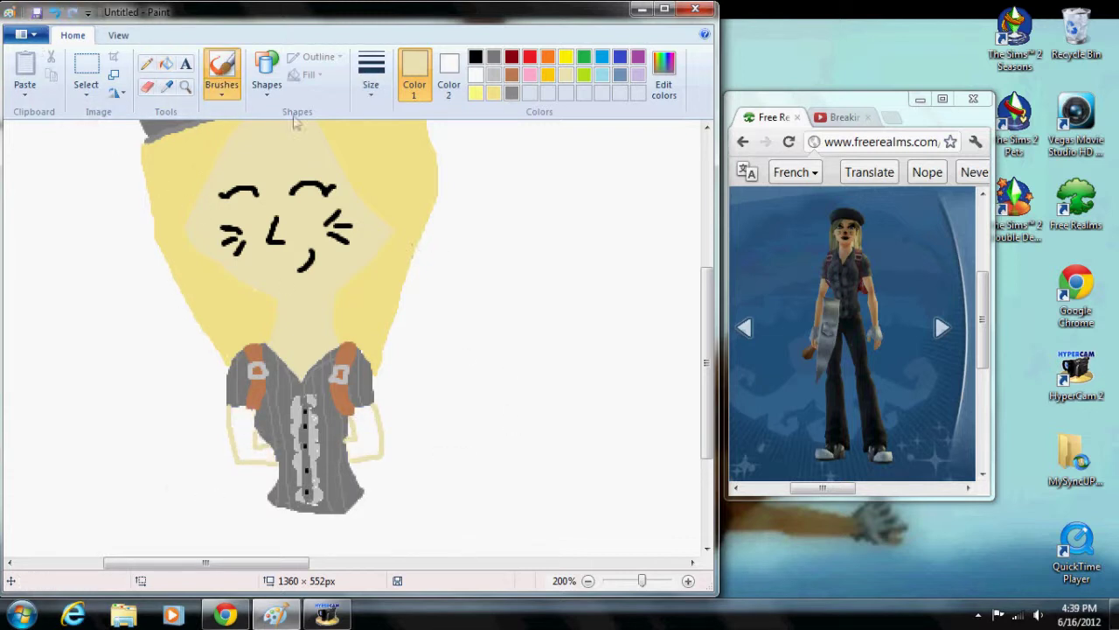
click(147, 86)
mouse_move(237, 458)
mouse_down()
mouse_move(270, 463)
mouse_move(247, 473)
mouse_up()
Fill both arms with pale skin tone and brush over the white gaps along their outlines
click(166, 64)
click(222, 77)
click(166, 63)
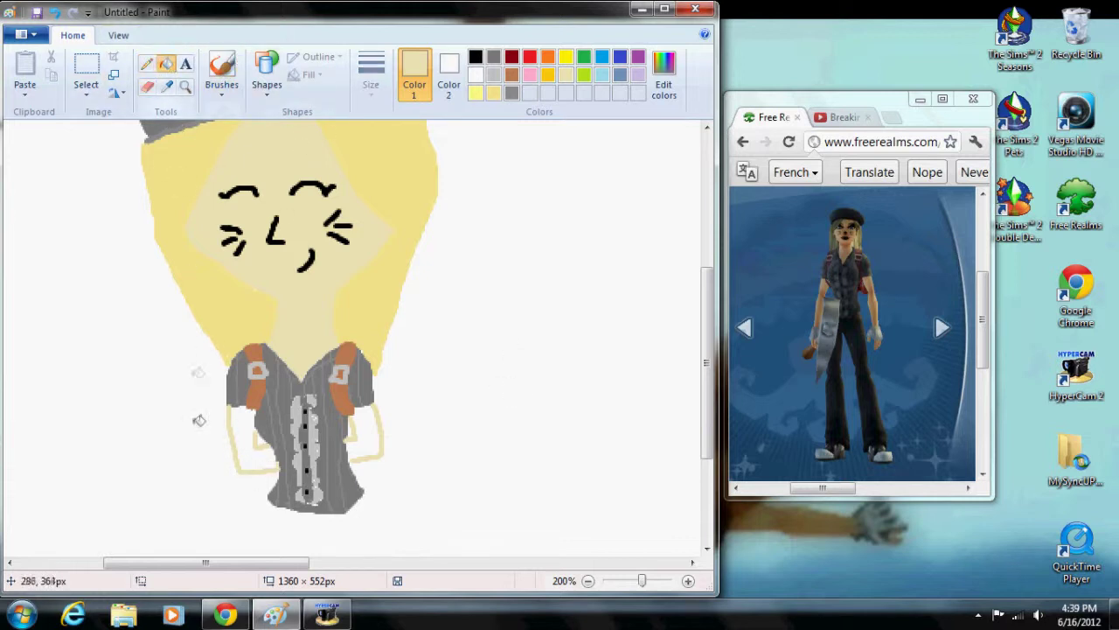
click(247, 437)
click(367, 431)
click(221, 77)
click(371, 77)
click(374, 152)
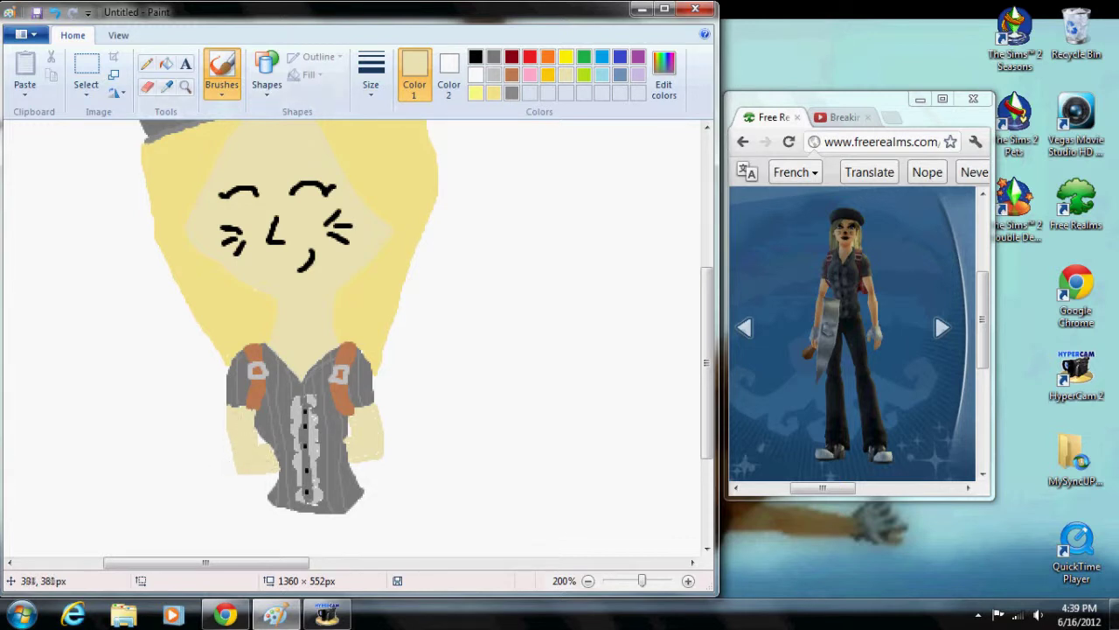
Paint dark gray hems along the lower edges of the shirt sleeves where they meet the arms
click(493, 56)
click(371, 84)
click(408, 174)
drag(229, 407, 251, 406)
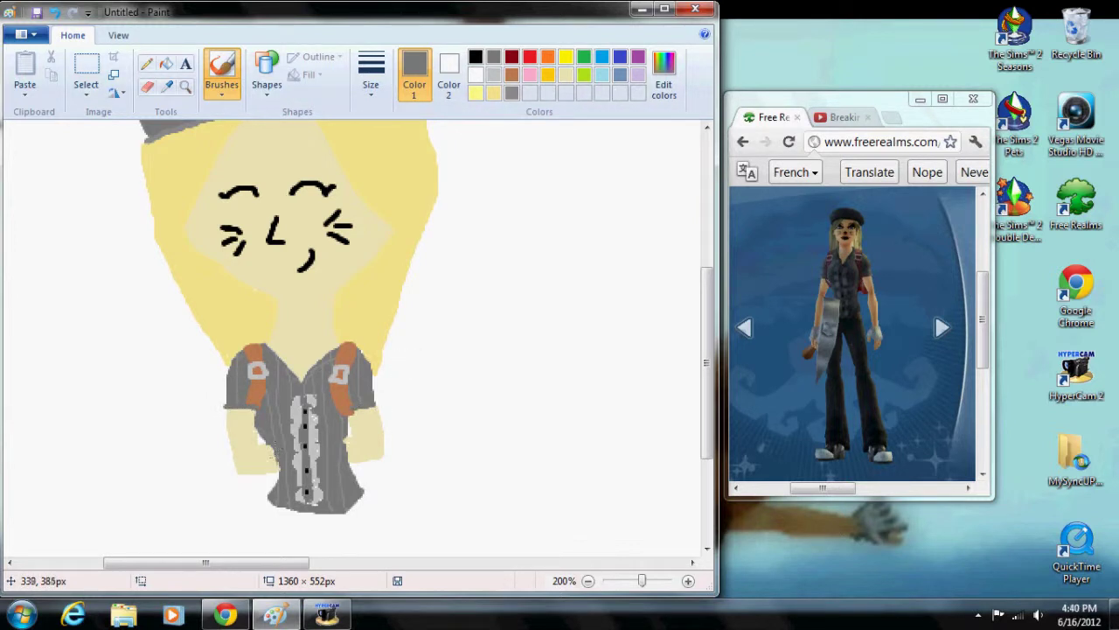
scroll(417, 464, down, 1)
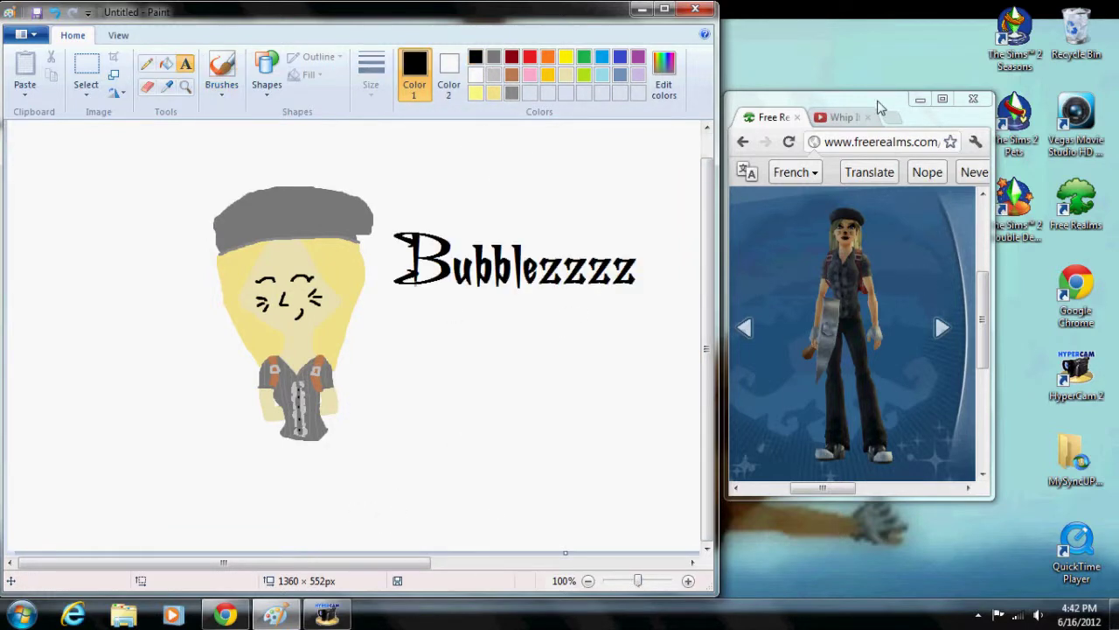
Move the browser window with the reference character next to the drawing, over the Paint canvas
drag(880, 105, 548, 125)
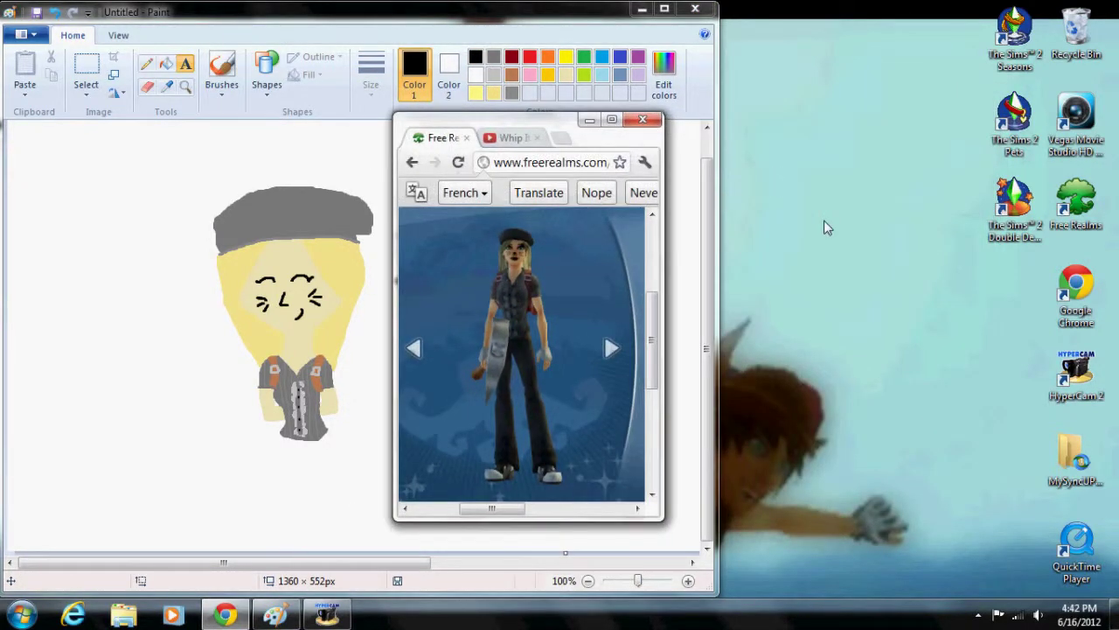